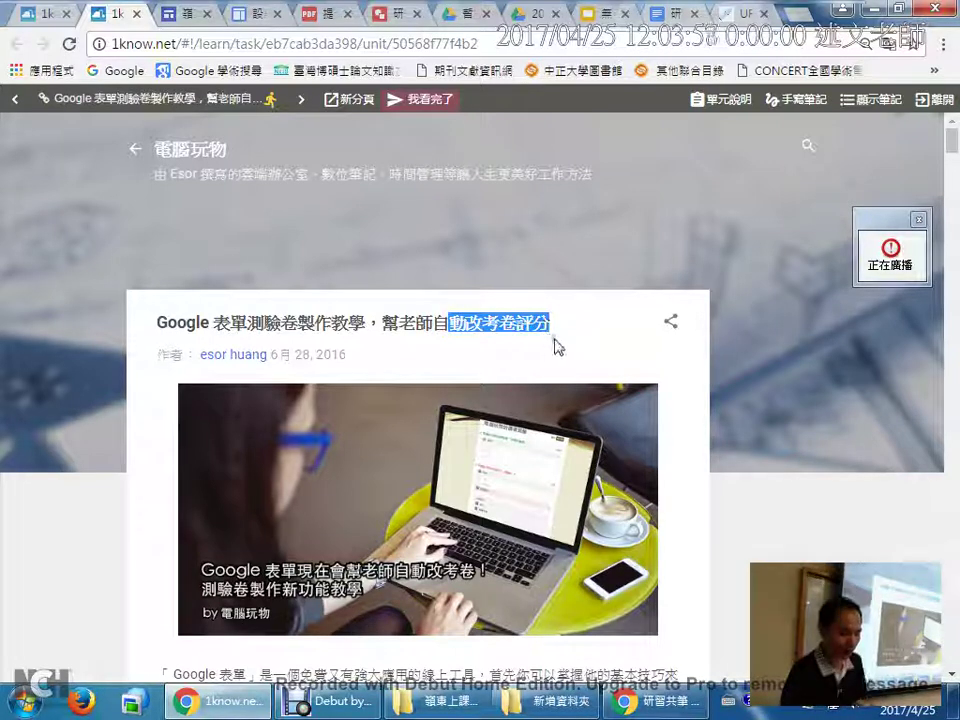
Play the article's embedded Google Forms quiz tutorial on YouTube in full screen and adjust its volume
{"action": "scroll", "coordinate": [557, 346], "scroll_direction": "down", "scroll_amount": 5}
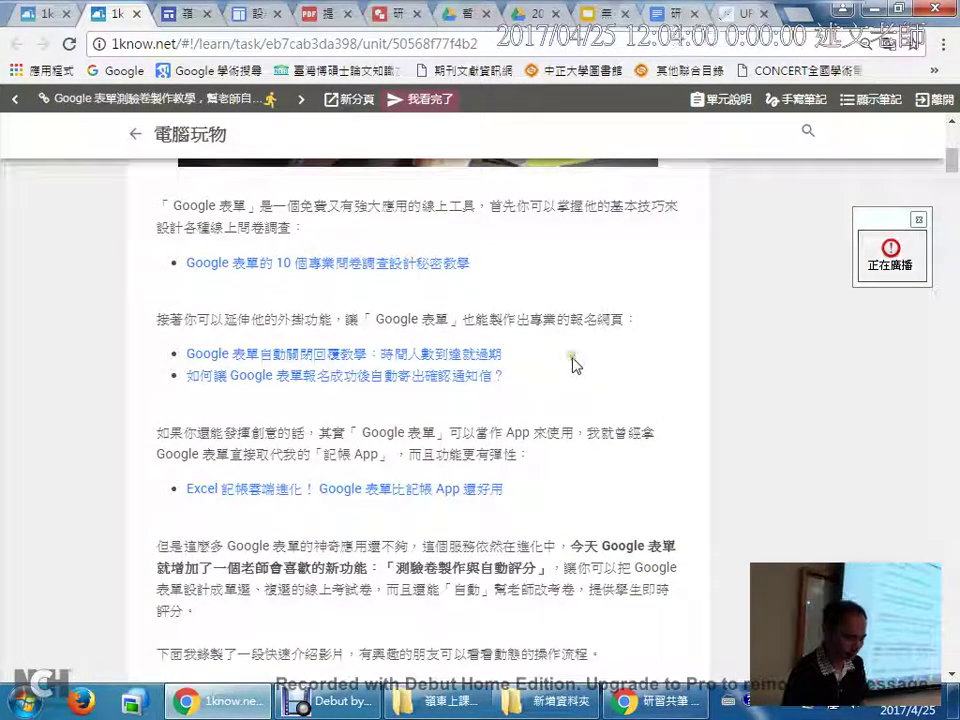
{"action": "scroll", "coordinate": [577, 372], "scroll_direction": "down", "scroll_amount": 5}
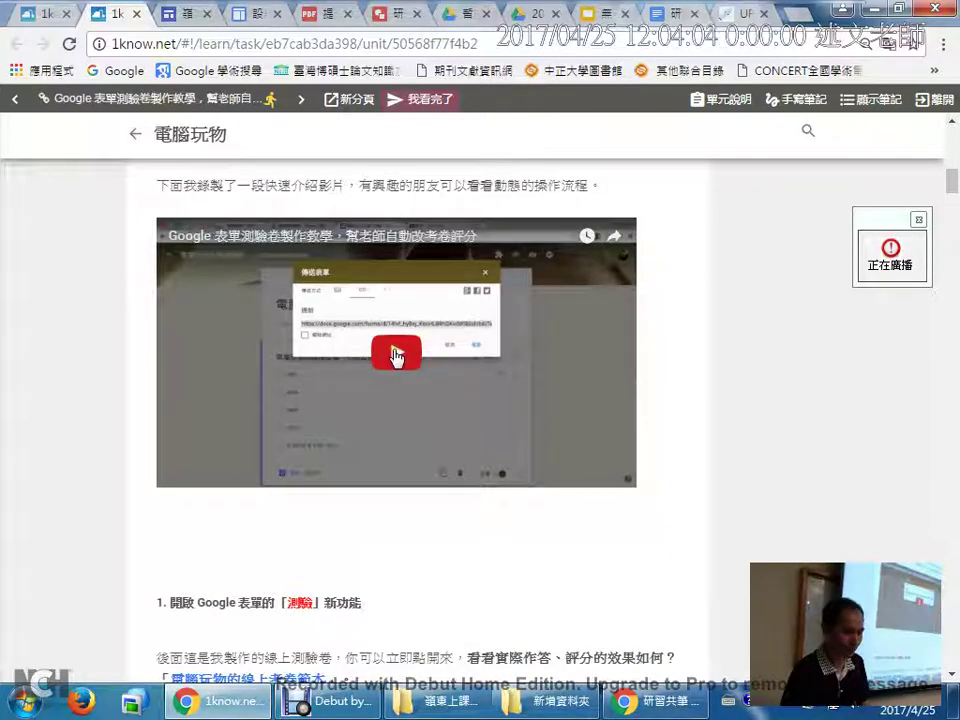
{"action": "left_click", "coordinate": [398, 354]}
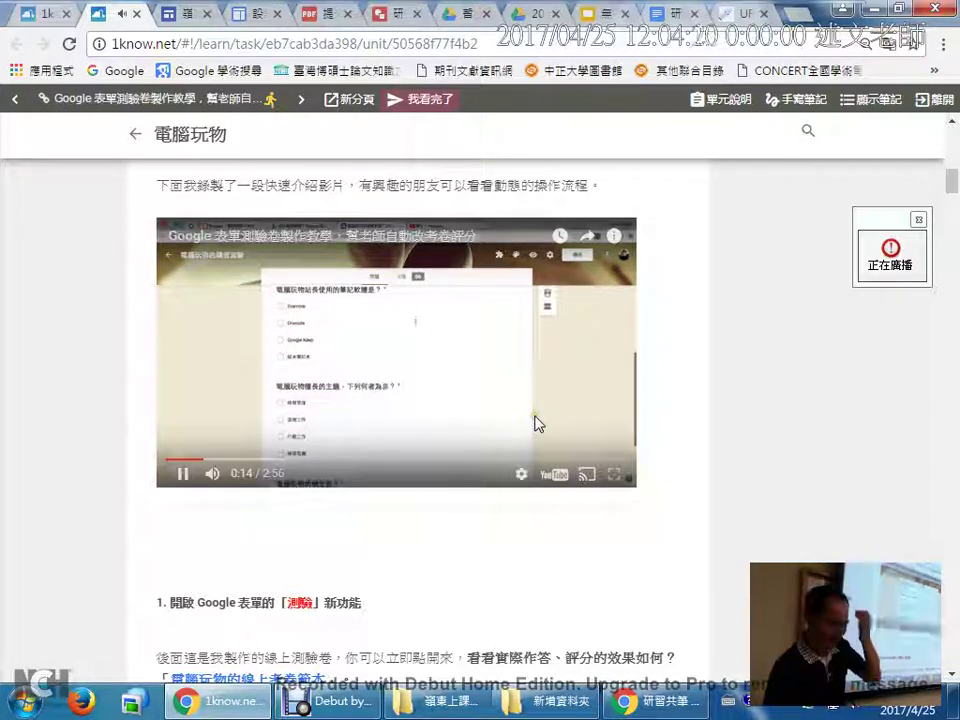
{"action": "left_click", "coordinate": [551, 479]}
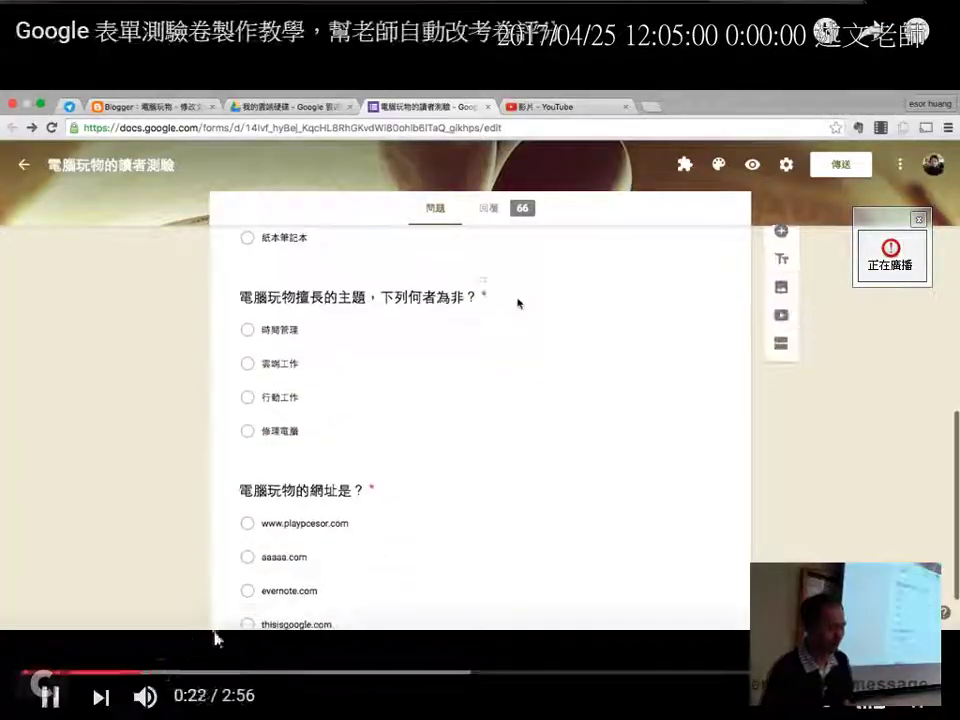
{"action": "left_click", "coordinate": [194, 699]}
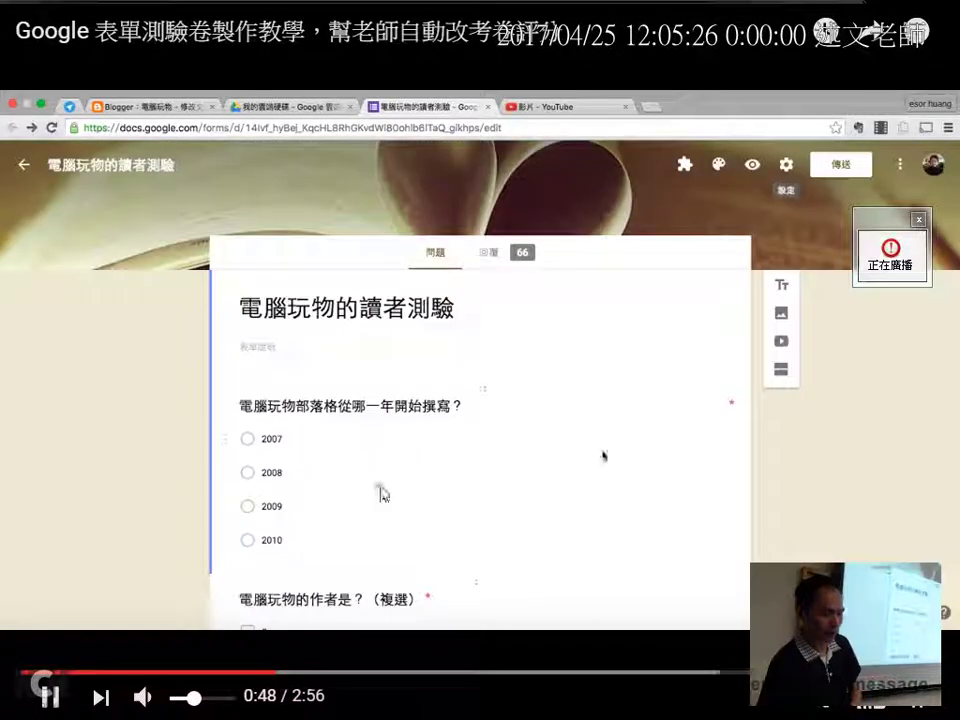
Rewind the tutorial to 0:45, pause it and mark the 作答者可以查看 options in the quiz settings
{"action": "left_click", "coordinate": [255, 672]}
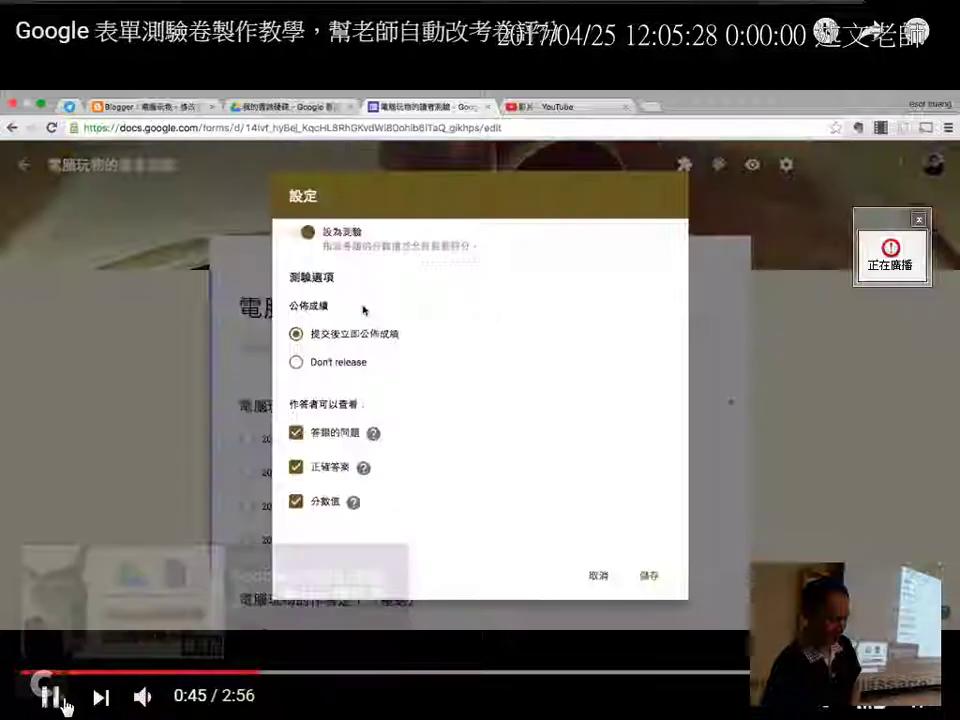
{"action": "left_click", "coordinate": [48, 692]}
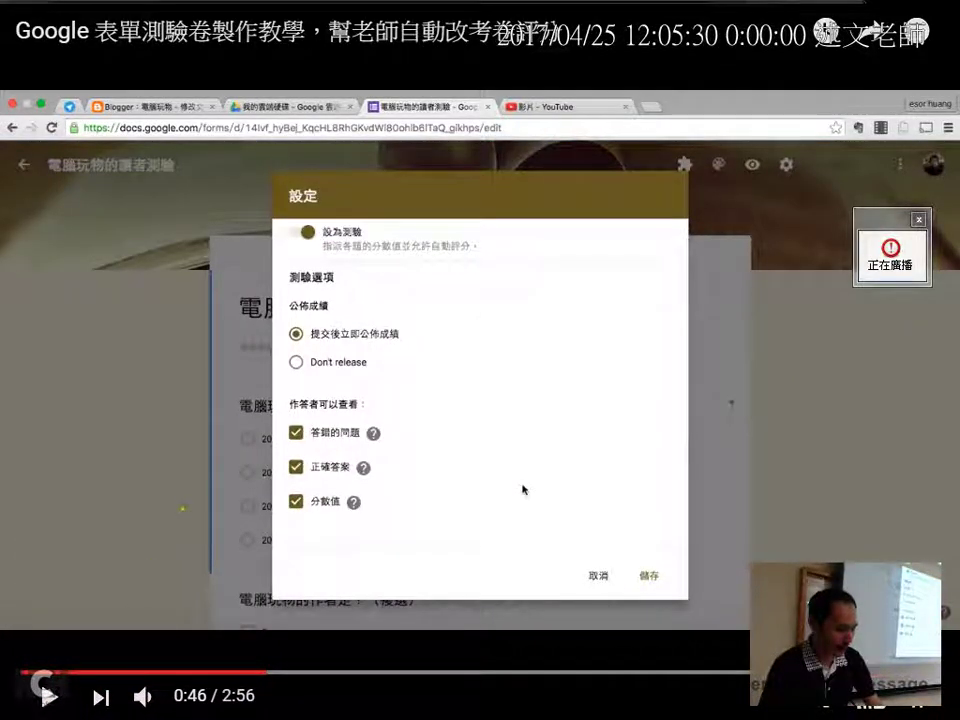
{"action": "key", "text": "ctrl+1"}
{"action": "left_click_drag", "start_coordinate": [381, 317], "coordinate": [402, 568]}
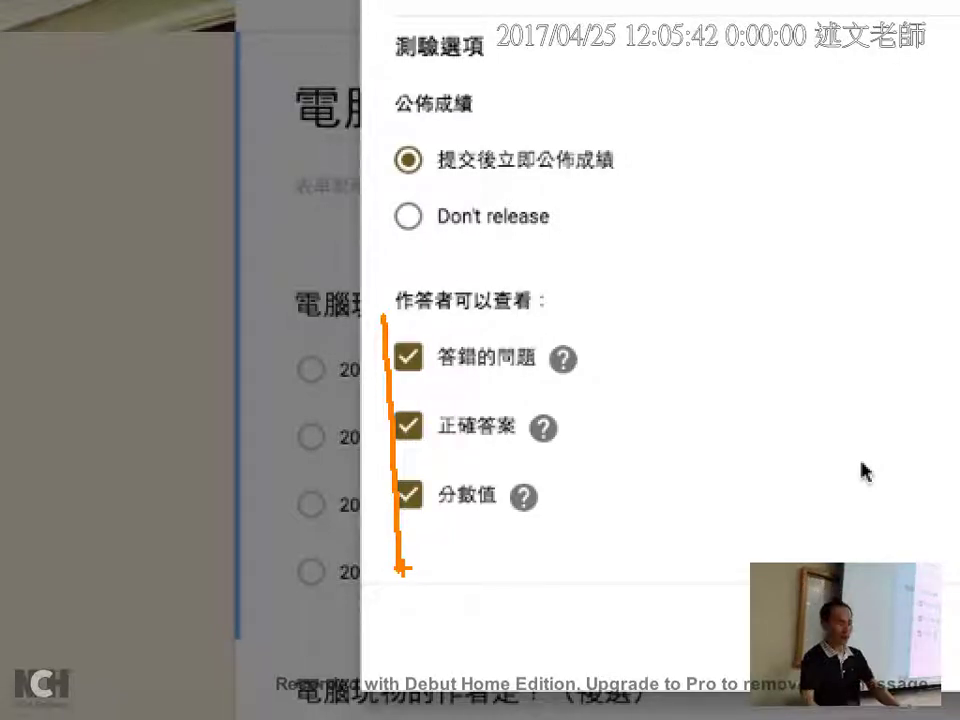
Skip the tutorial to 0:50, resume playback and pause at about 1:09 on the first question's answer key
{"action": "left_click", "coordinate": [52, 690]}
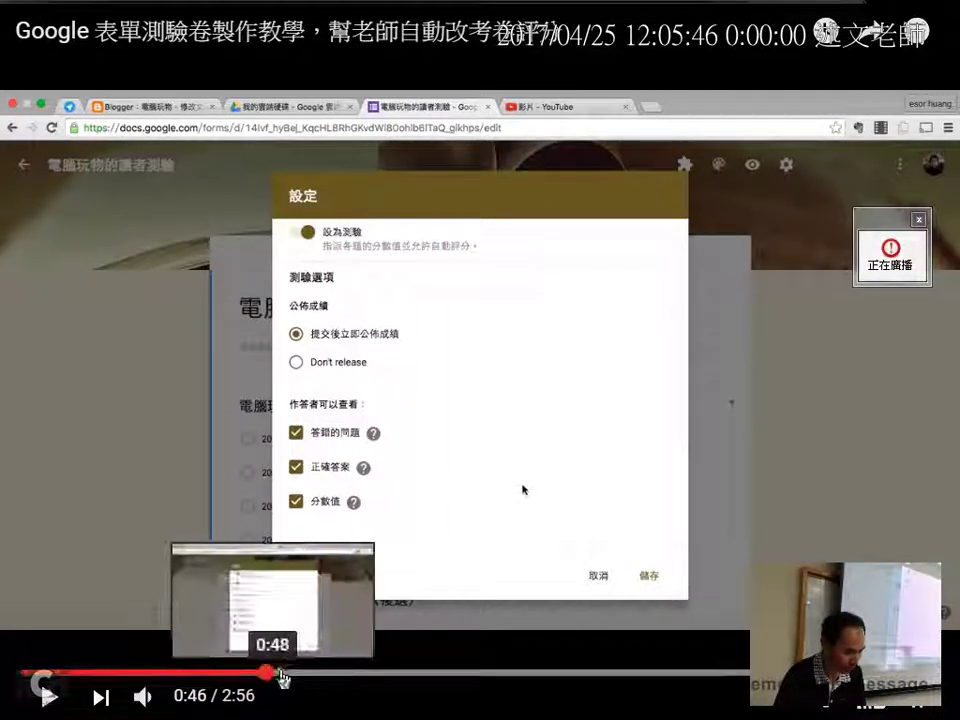
{"action": "left_click", "coordinate": [288, 675]}
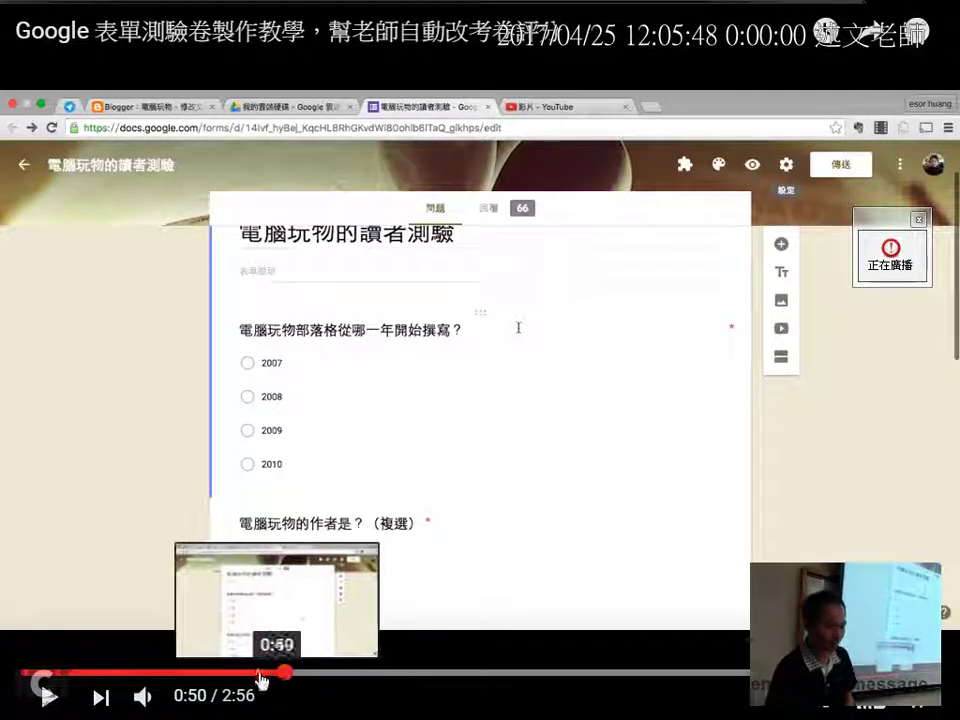
{"action": "left_click", "coordinate": [50, 697]}
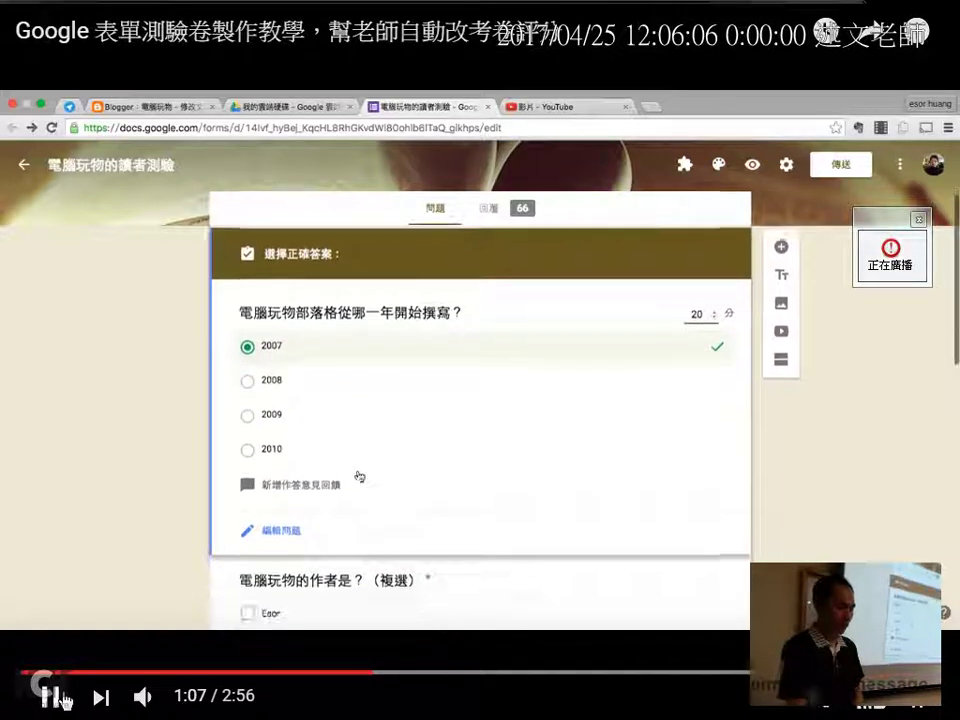
{"action": "left_click", "coordinate": [58, 698]}
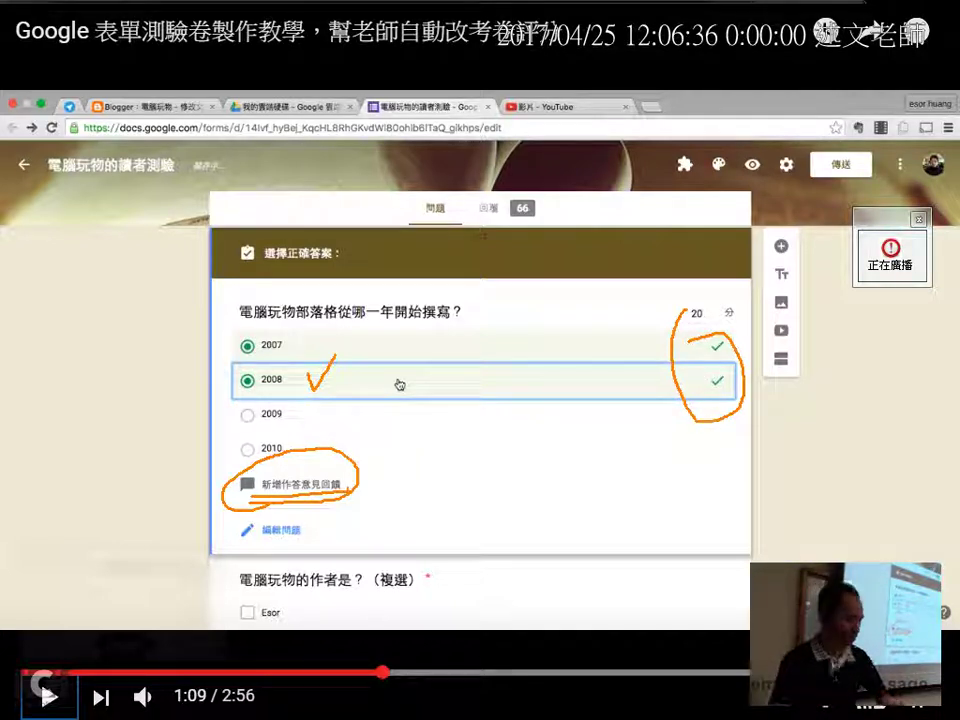
Continue the tutorial in full screen, skipping ahead to 1:43 and on to 2:18 to review quiz answering and scoring
{"action": "key", "text": "Escape"}
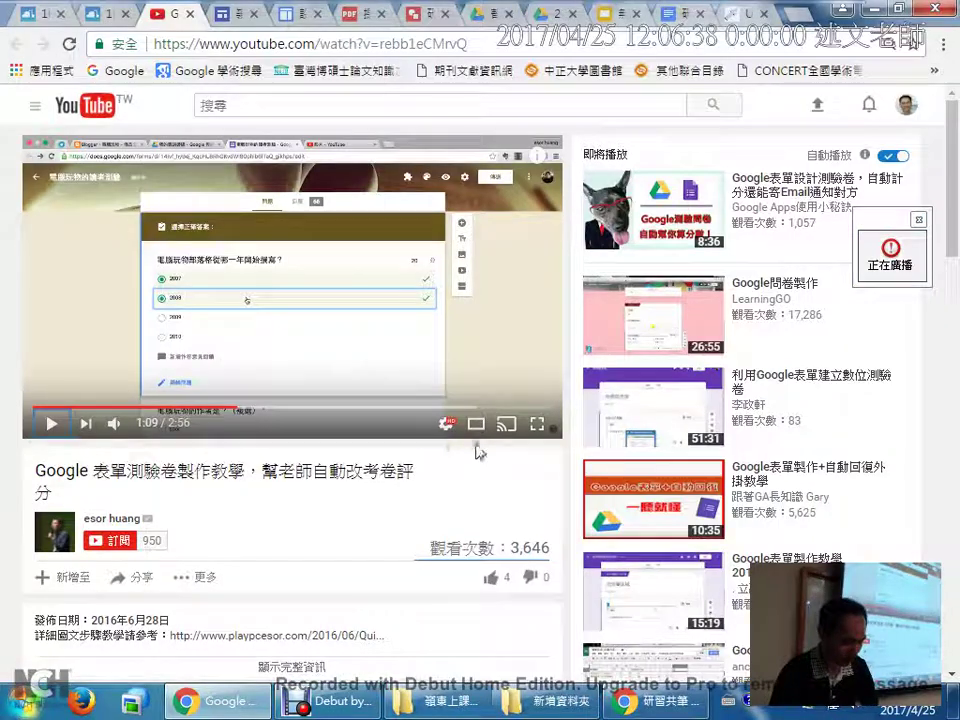
{"action": "left_click", "coordinate": [538, 428]}
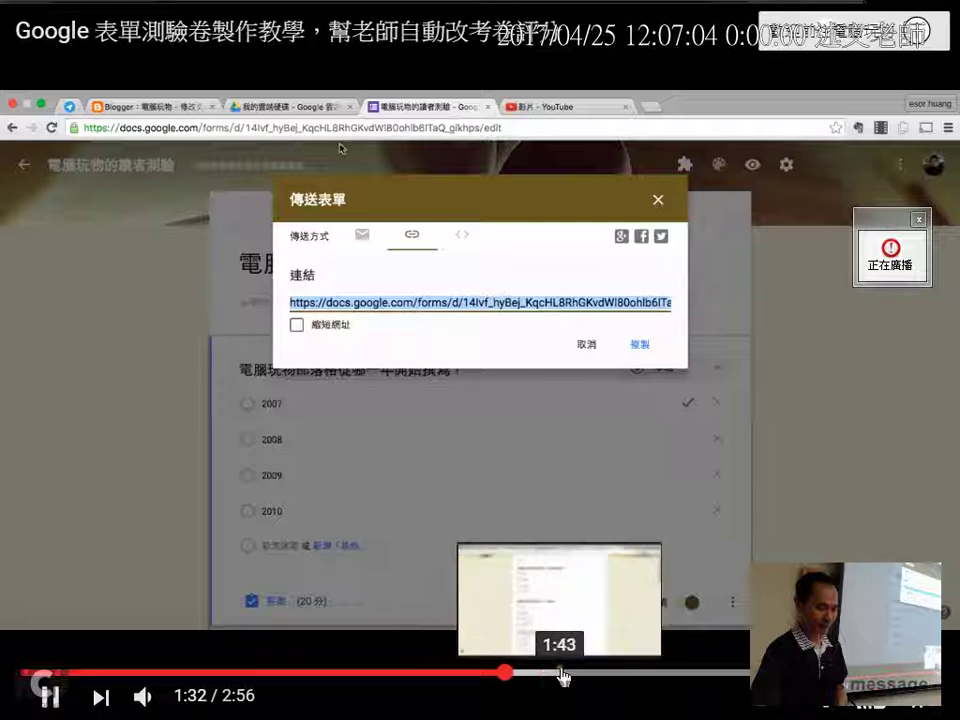
{"action": "left_click", "coordinate": [561, 676]}
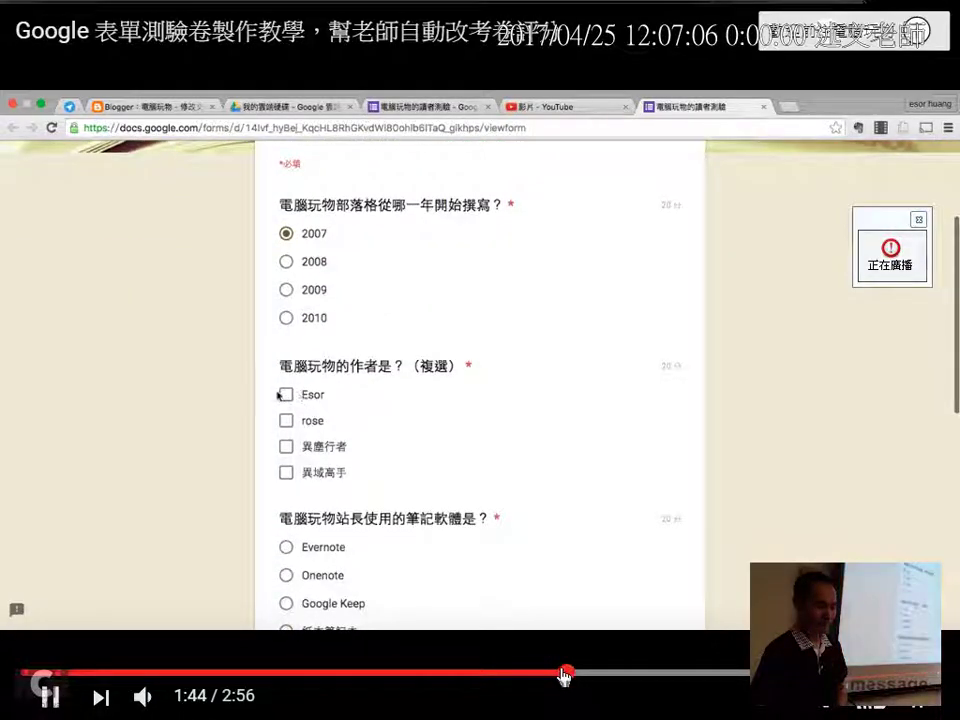
{"action": "left_click", "coordinate": [656, 673]}
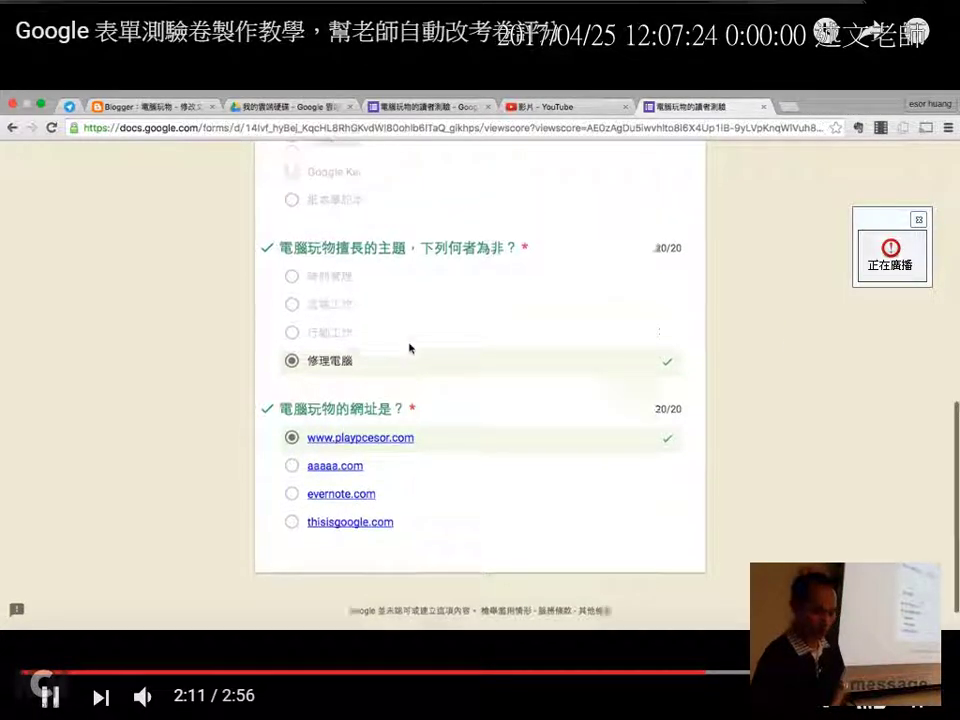
{"action": "left_click", "coordinate": [740, 672]}
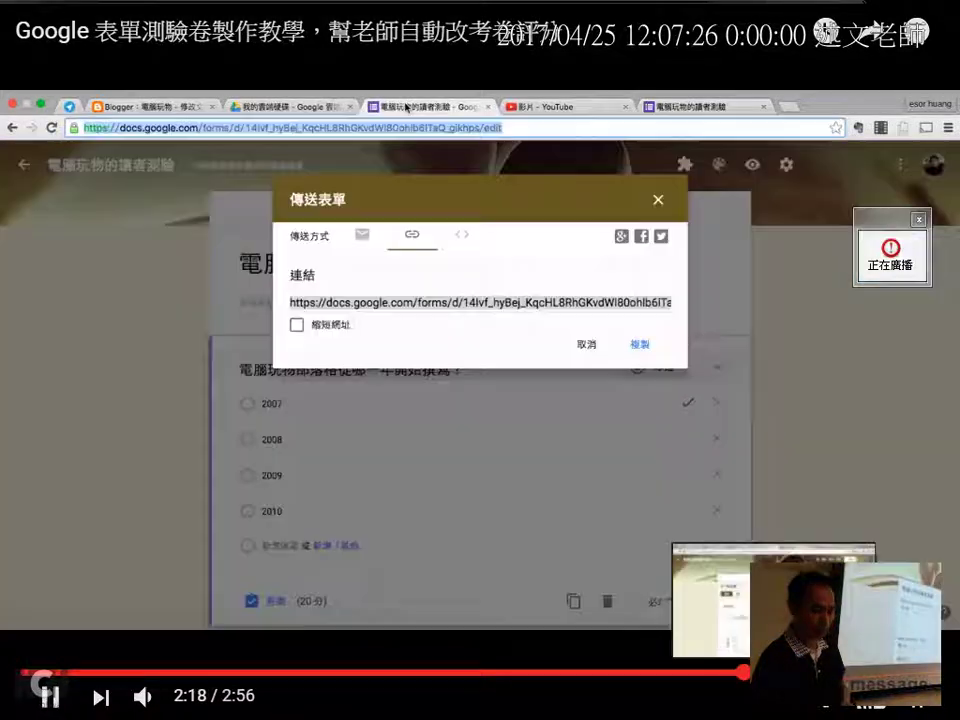
View the tutorial's response charts through to the end, cancel autoplay of the next video and leave full screen
{"action": "key", "text": "l"}
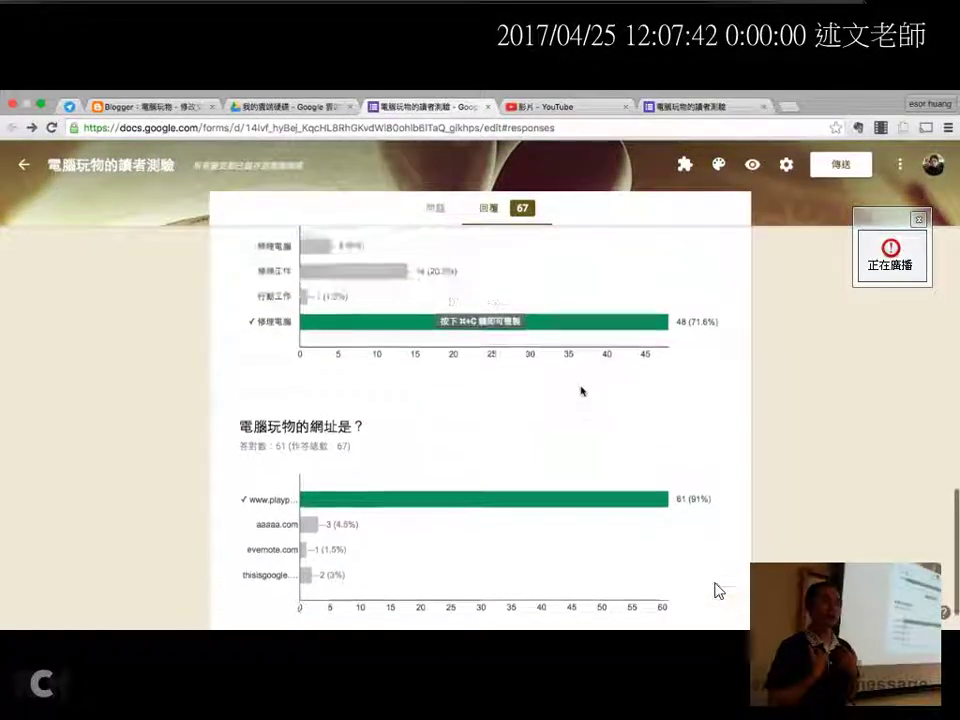
{"action": "scroll", "coordinate": [581, 392], "scroll_direction": "up", "scroll_amount": 3}
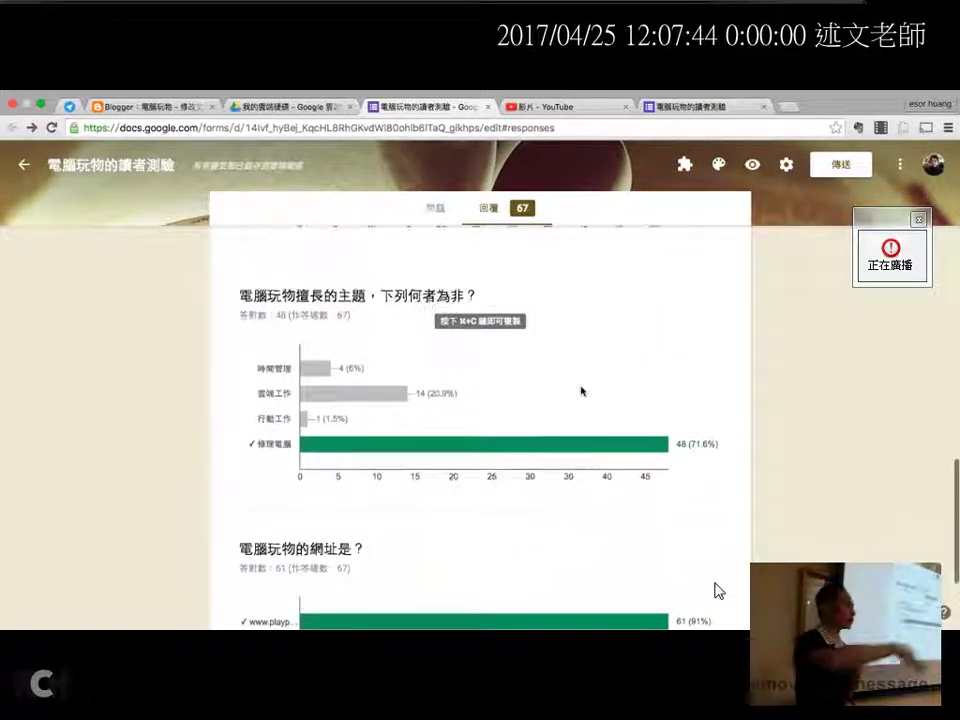
{"action": "scroll", "coordinate": [581, 392], "scroll_direction": "down", "scroll_amount": 5}
{"action": "scroll", "coordinate": [581, 391], "scroll_direction": "up", "scroll_amount": 10}
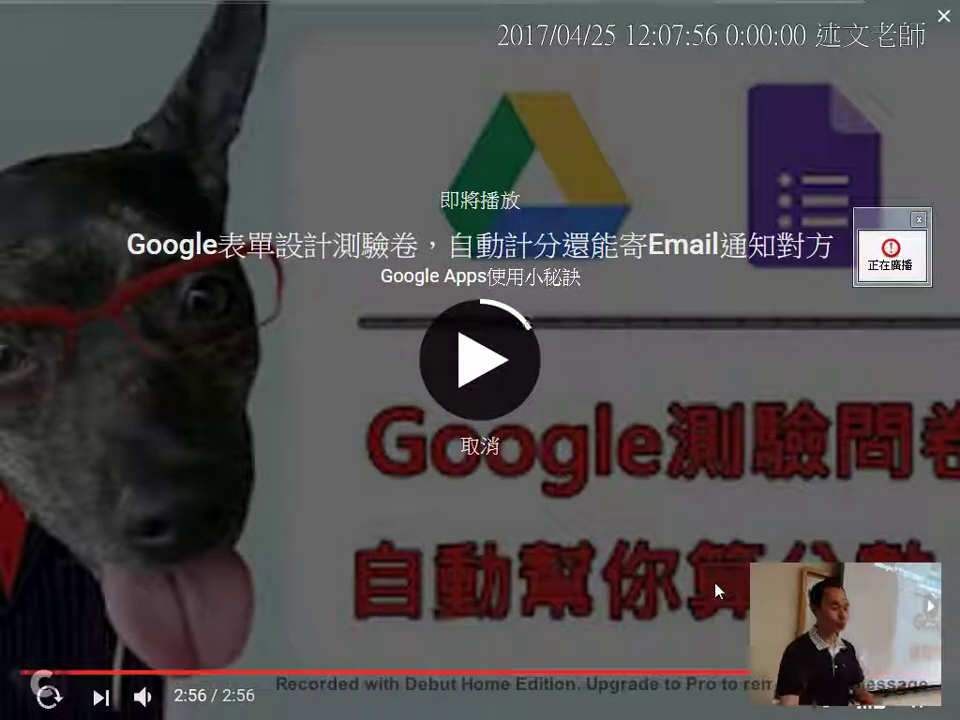
{"action": "left_click", "coordinate": [493, 458]}
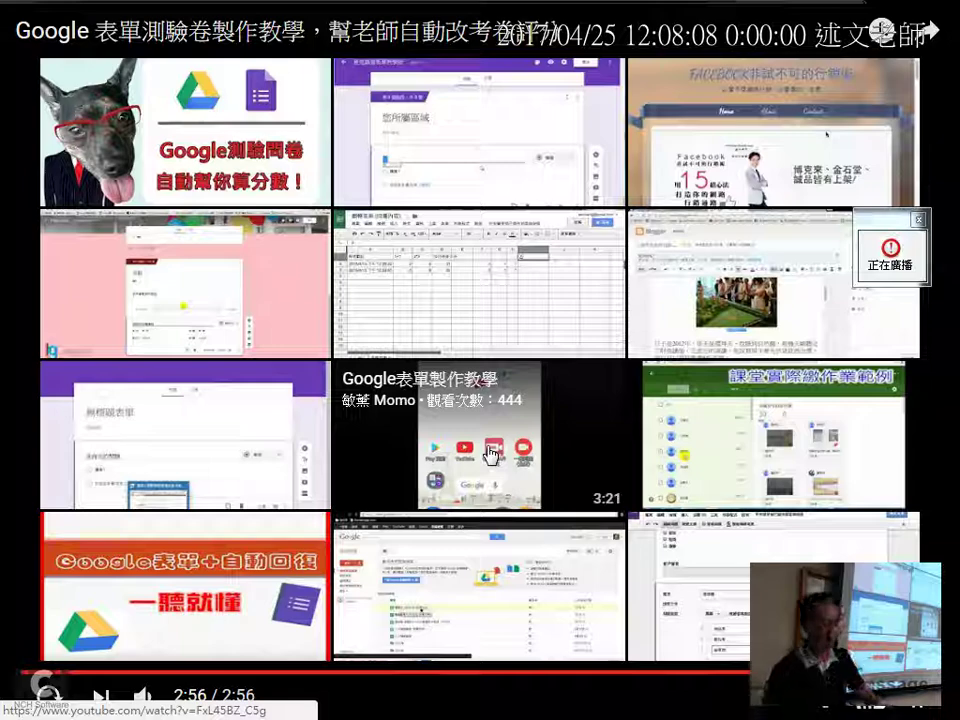
{"action": "key", "text": "Escape"}
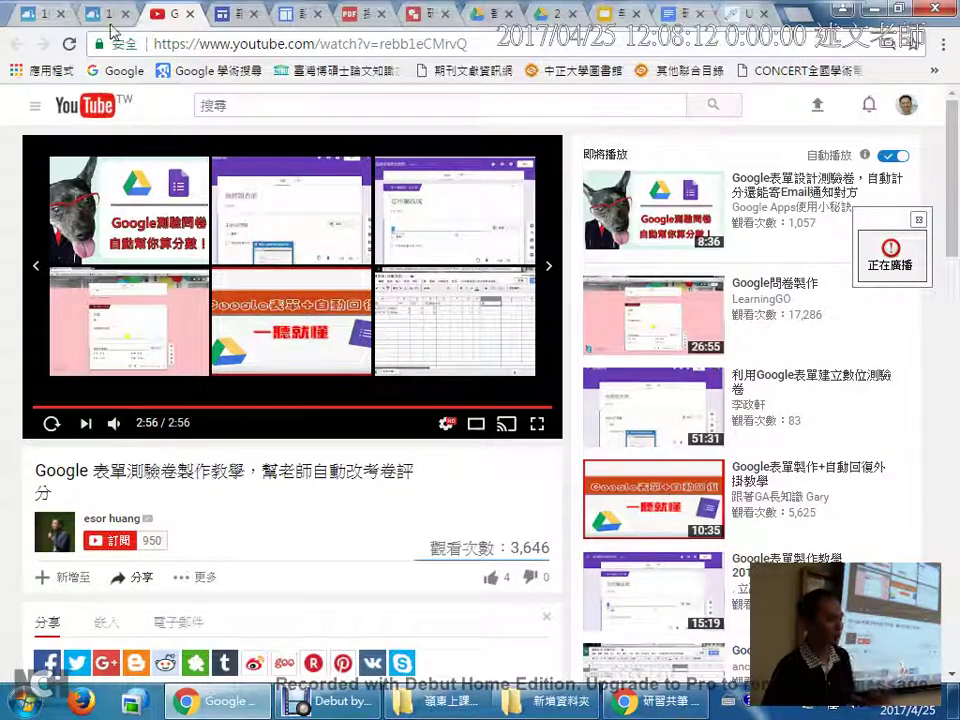
Create a blank Google Form in the shared 20170425 Drive folder, accepting the folder's sharing permissions
{"action": "left_click", "coordinate": [552, 14]}
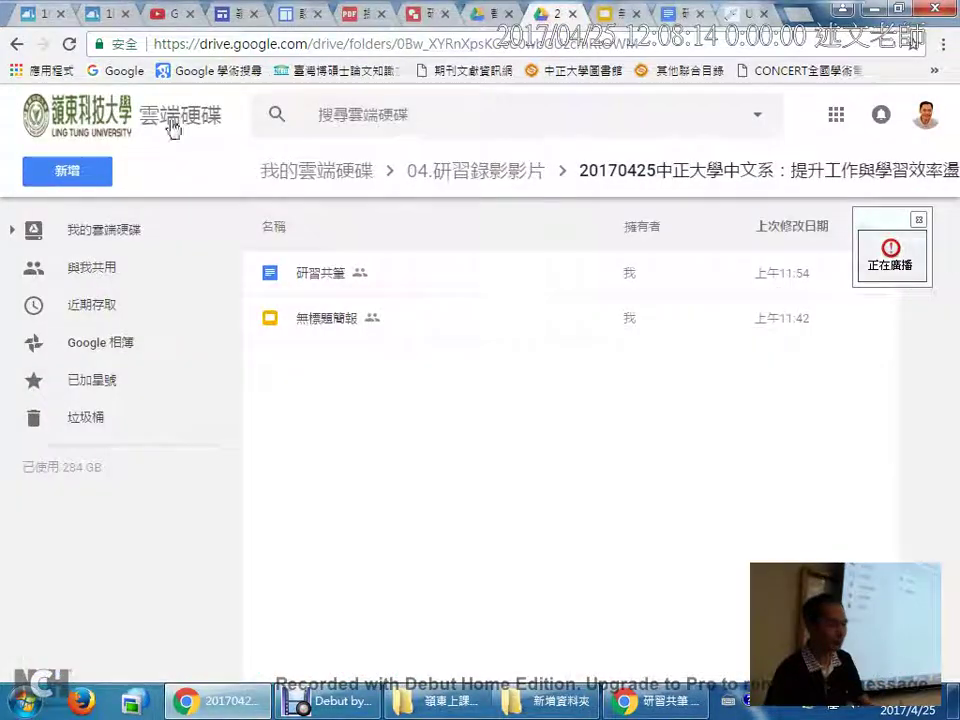
{"action": "left_click", "coordinate": [76, 176]}
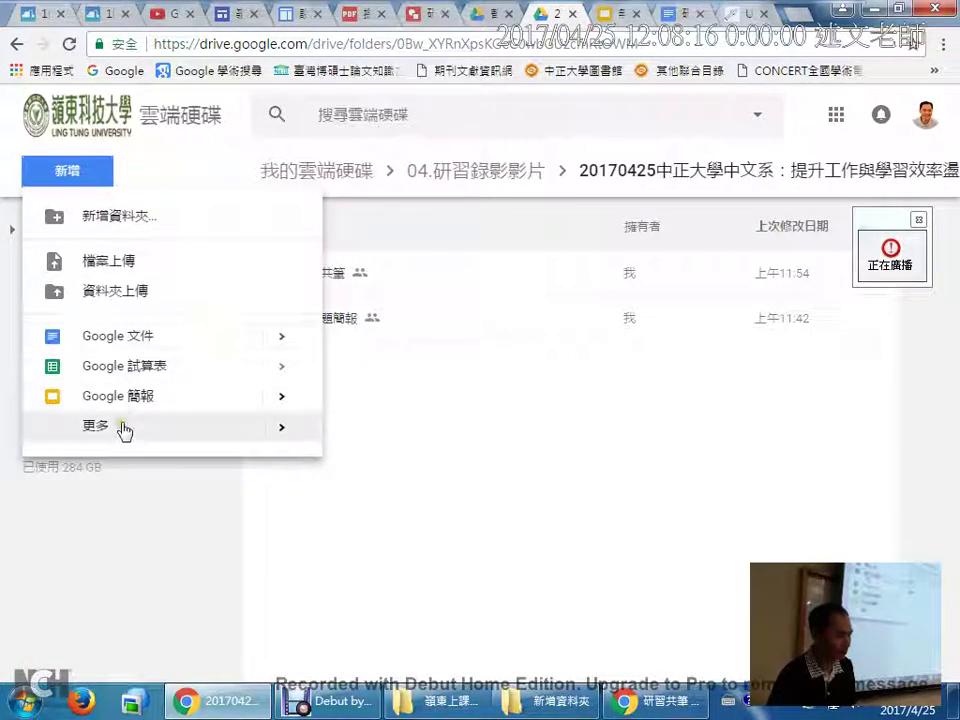
{"action": "mouse_move", "coordinate": [129, 435]}
{"action": "left_click", "coordinate": [412, 447]}
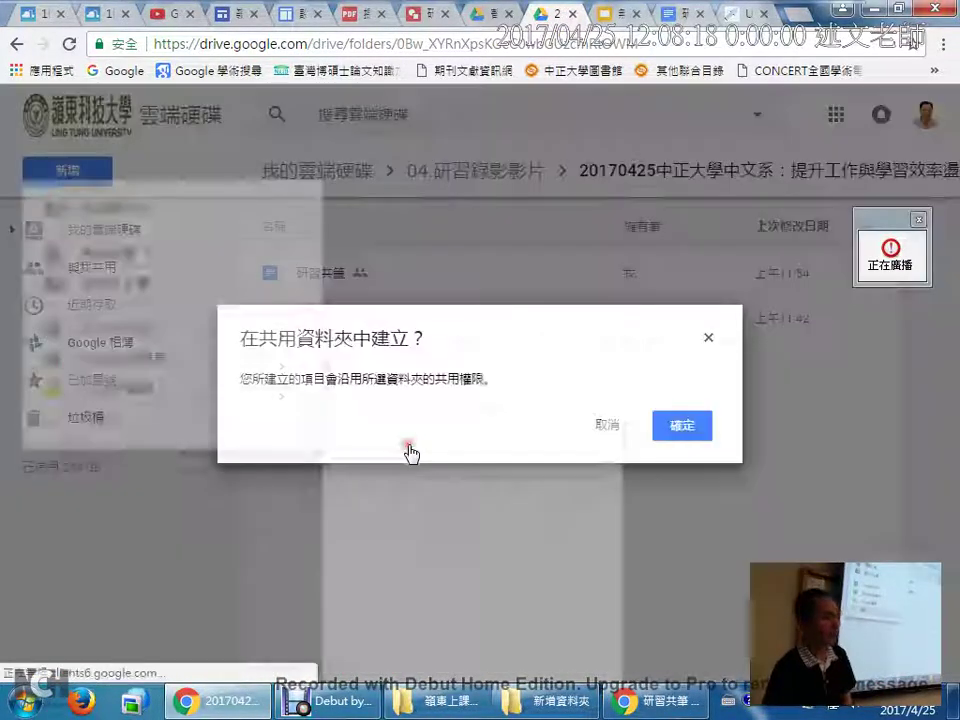
{"action": "left_click", "coordinate": [673, 437]}
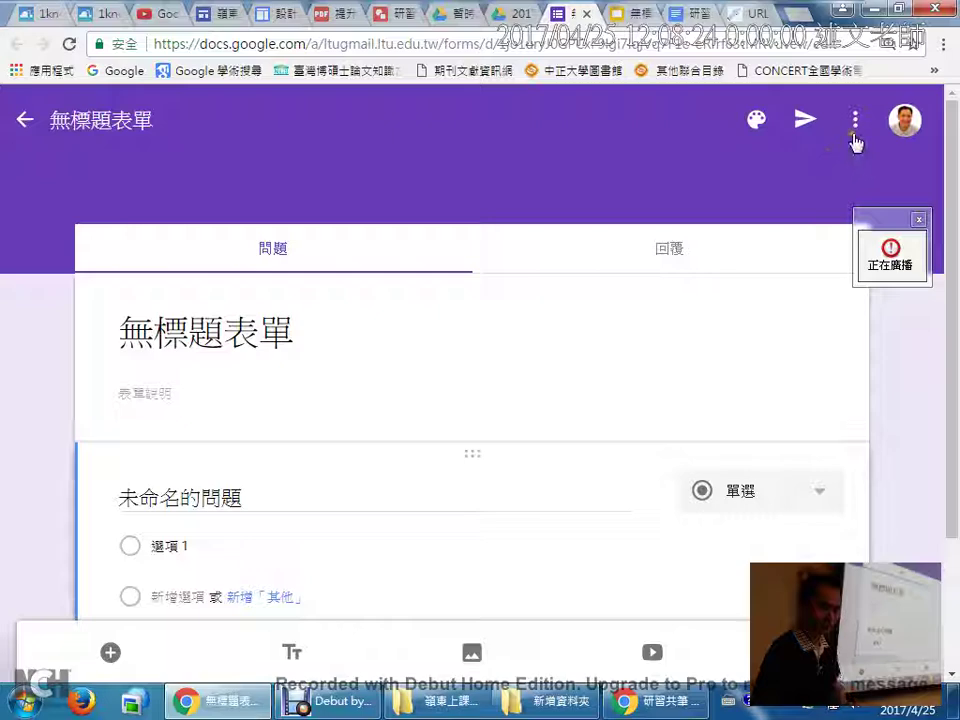
Turn on 設為測驗 in the form's quiz settings and save them
{"action": "left_click", "coordinate": [855, 124]}
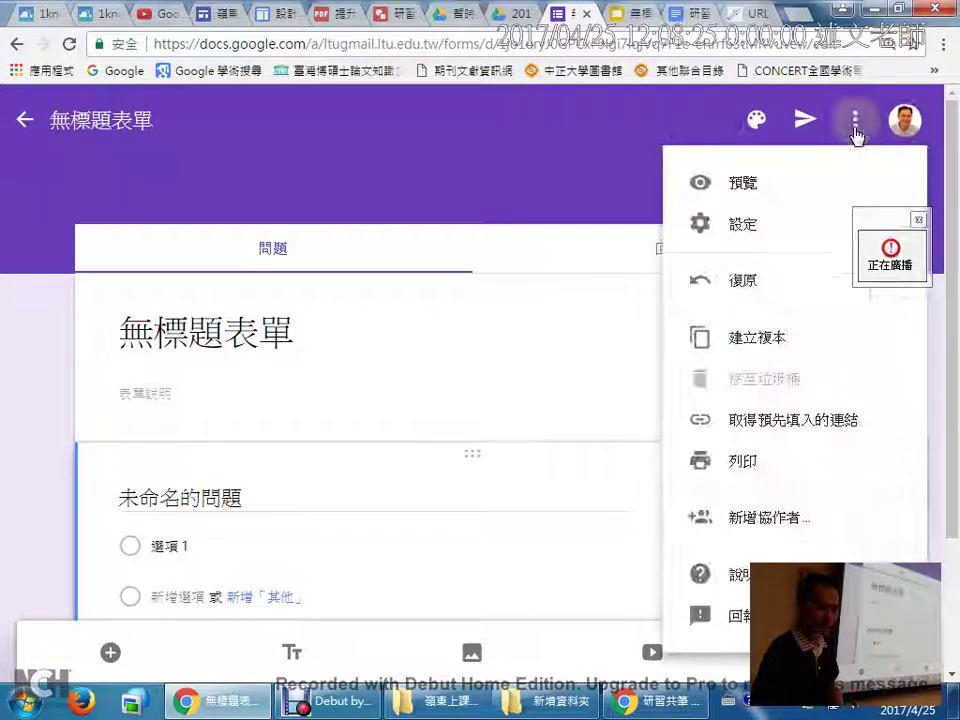
{"action": "left_click", "coordinate": [763, 221]}
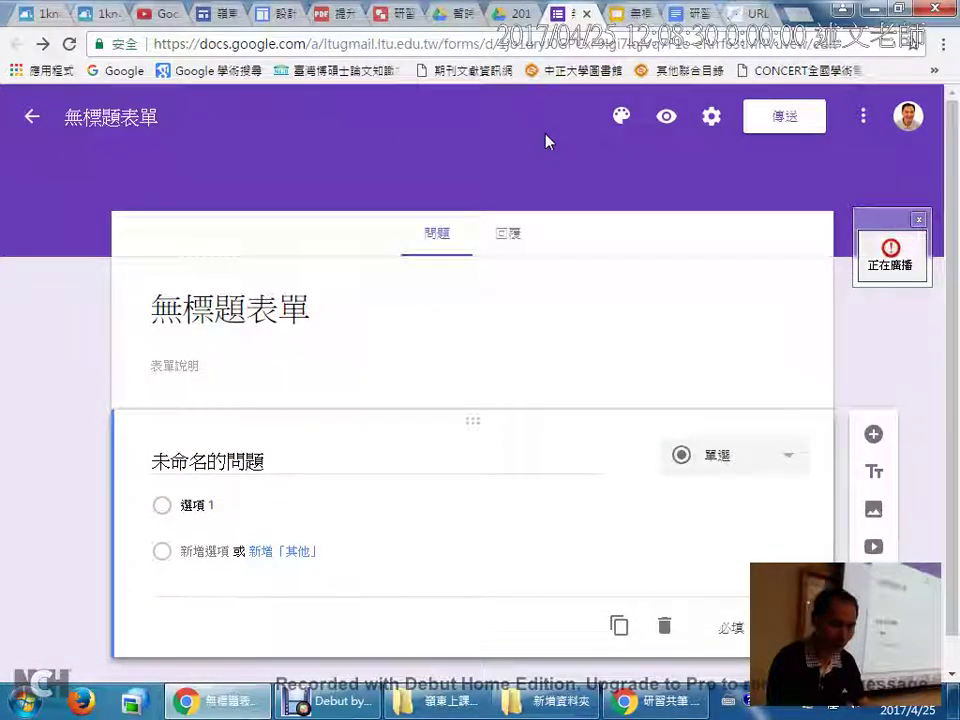
{"action": "key", "text": "ctrl+minus"}
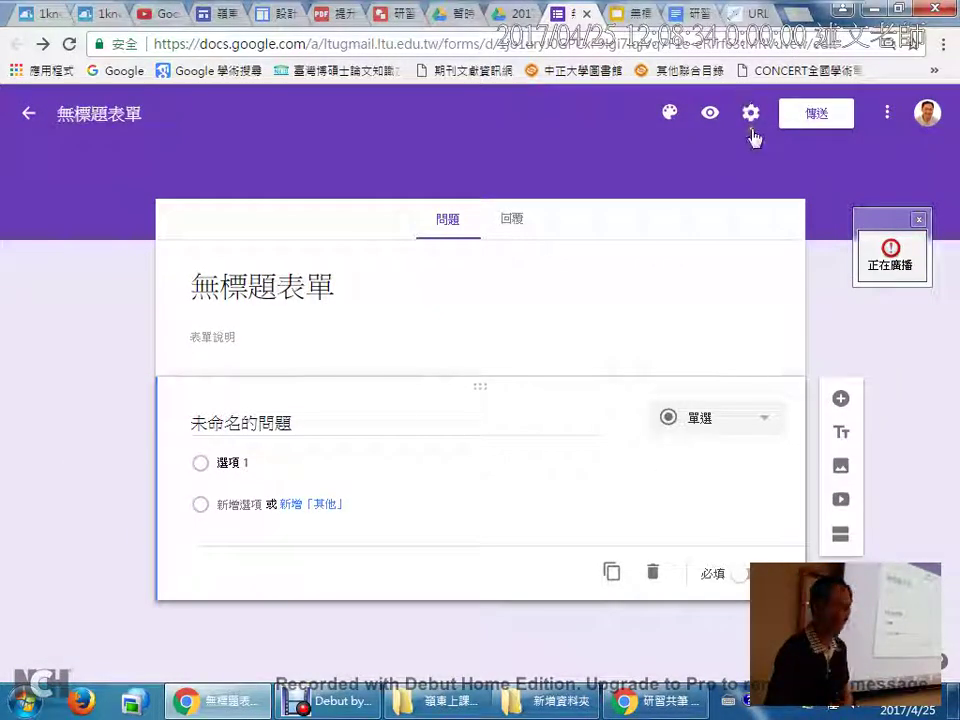
{"action": "left_click", "coordinate": [751, 114]}
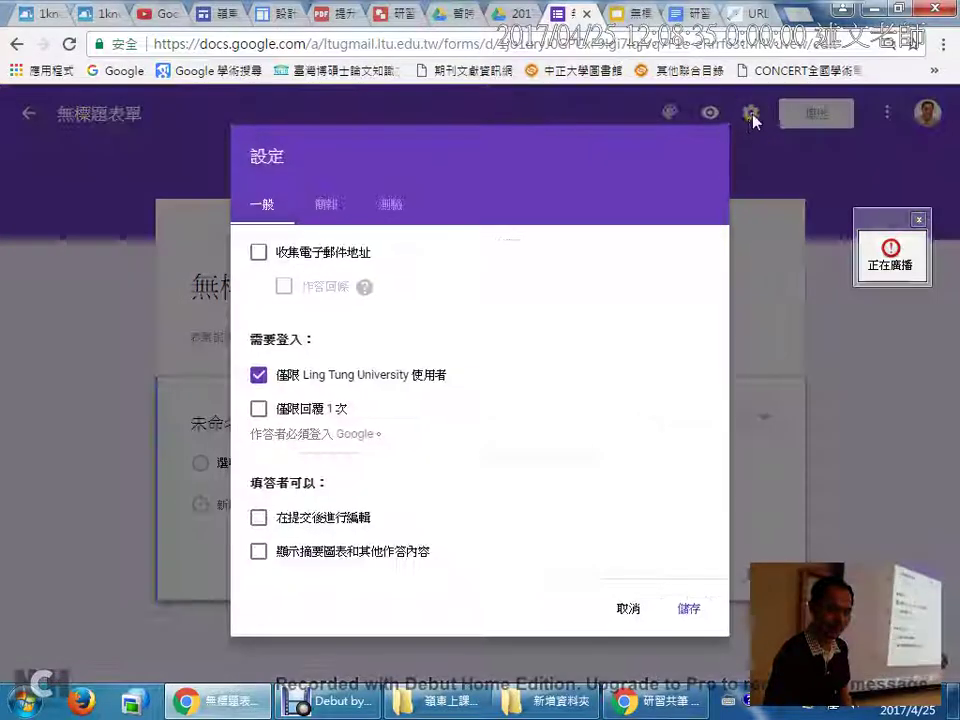
{"action": "left_click", "coordinate": [385, 206]}
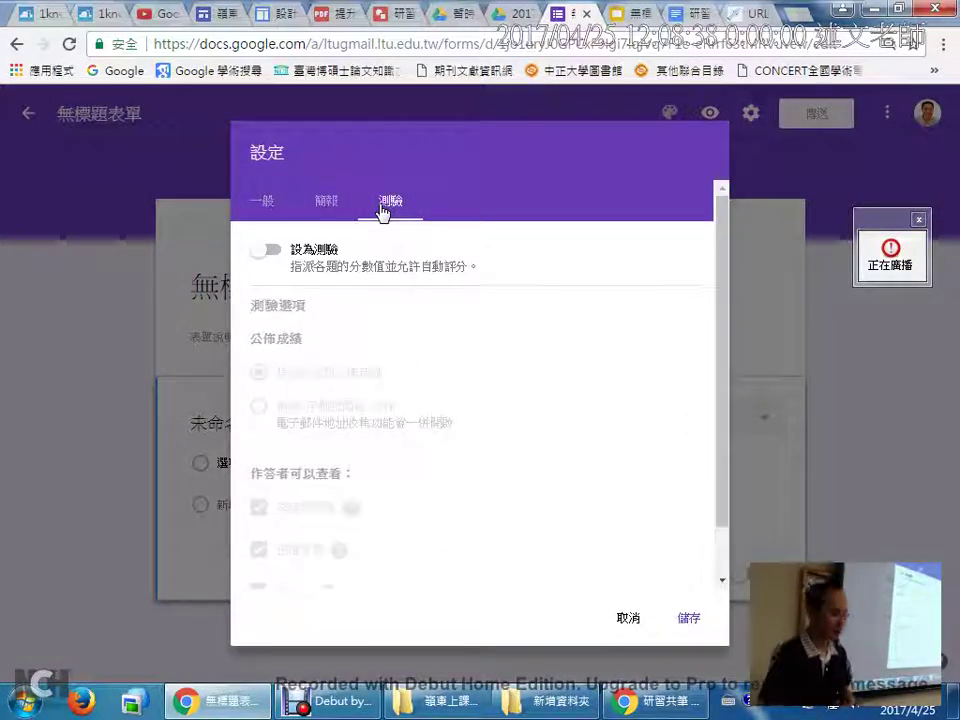
{"action": "left_click", "coordinate": [270, 251]}
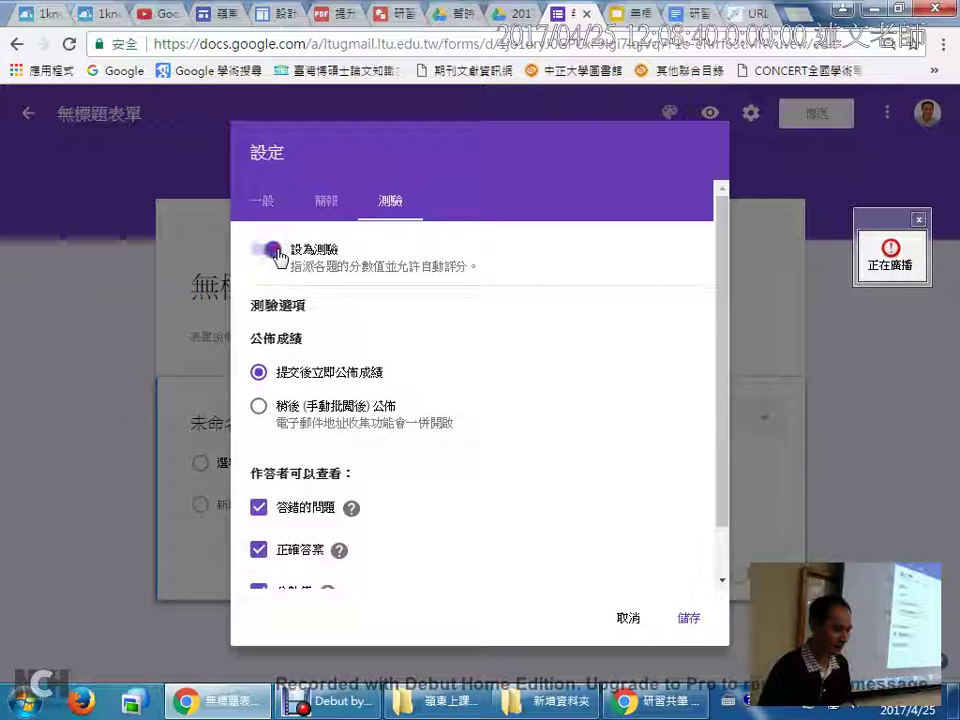
{"action": "scroll", "coordinate": [398, 552], "scroll_direction": "down", "scroll_amount": 1}
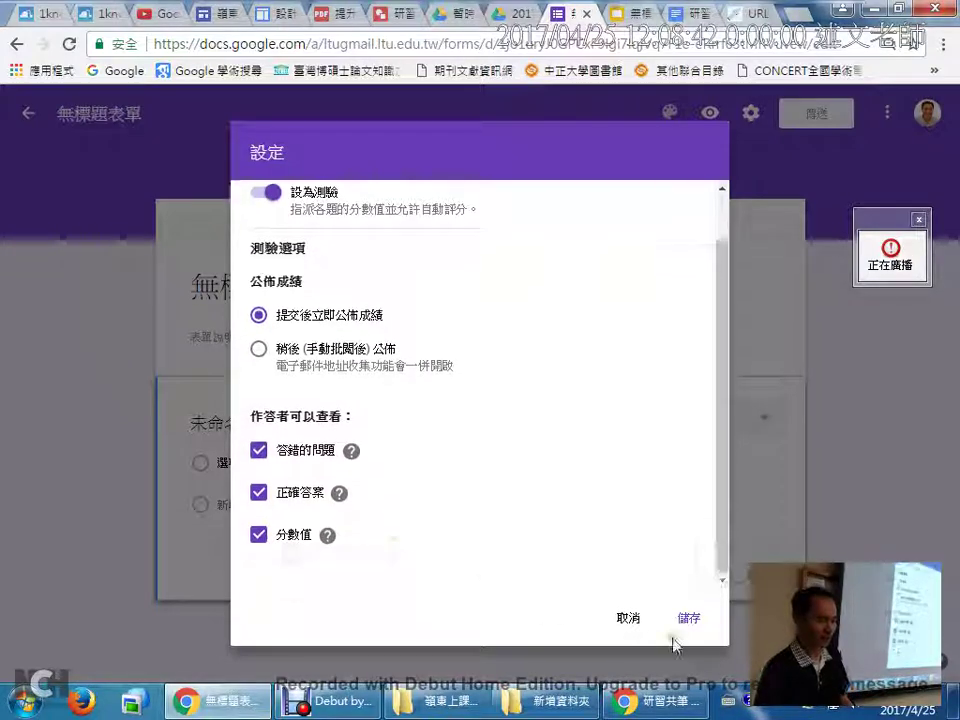
{"action": "left_click", "coordinate": [689, 619]}
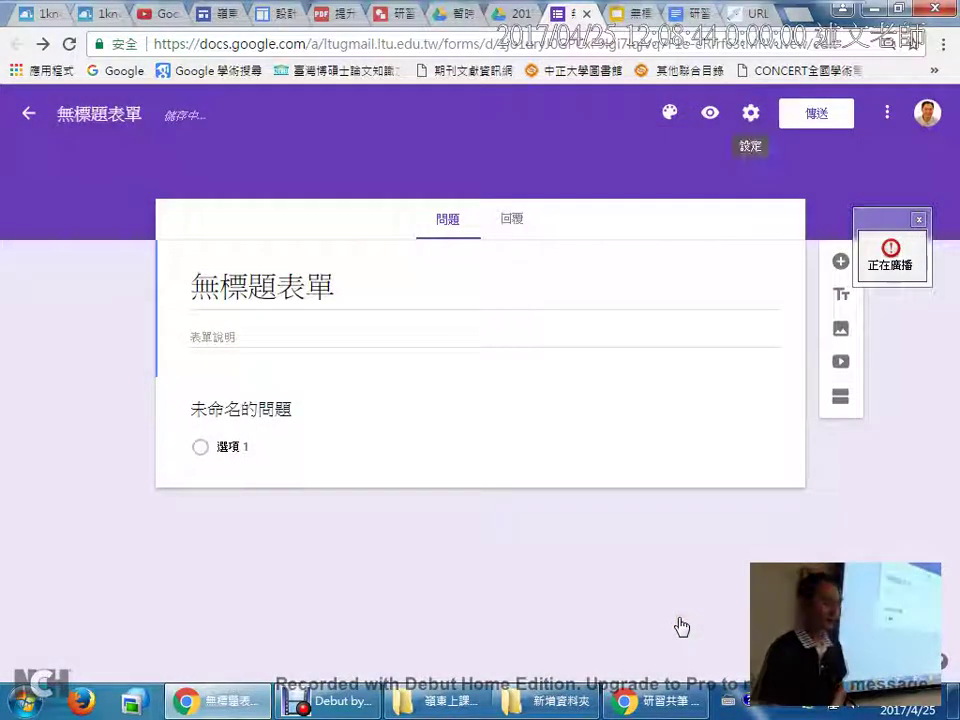
Title the form's first question 第一題：Youtube影片尺寸
{"action": "left_click", "coordinate": [243, 413]}
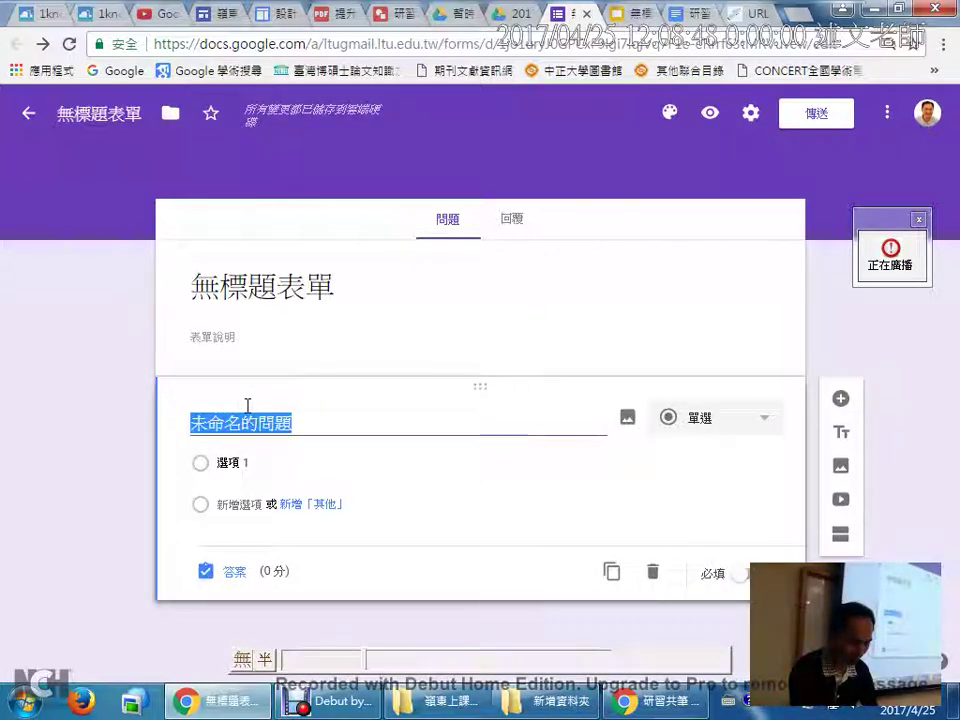
{"action": "type", "text": "第一"}
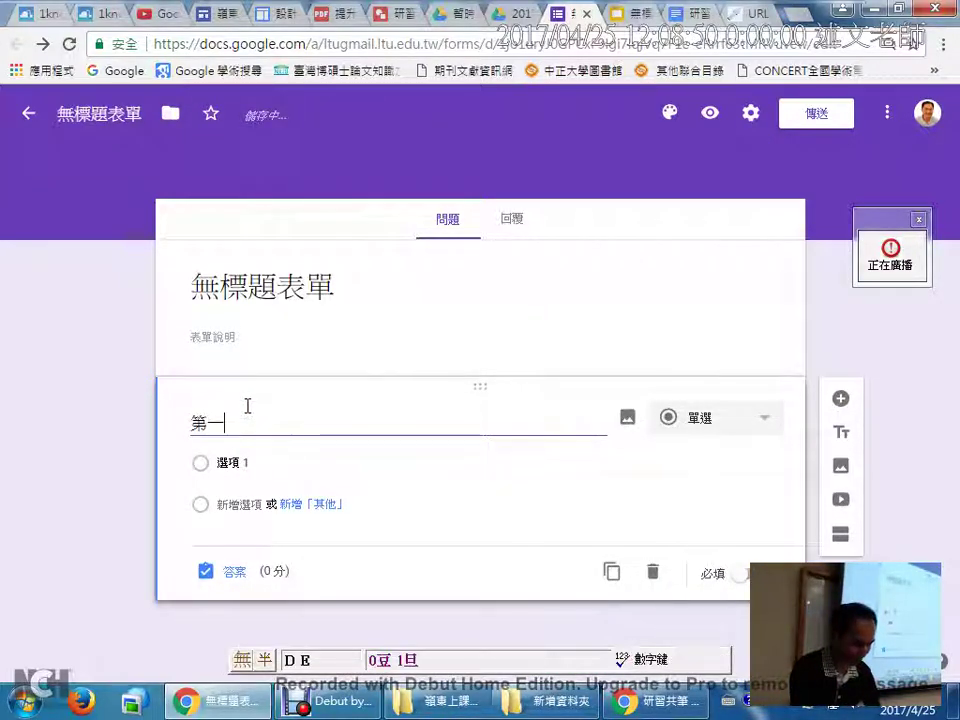
{"action": "type", "text": "題："}
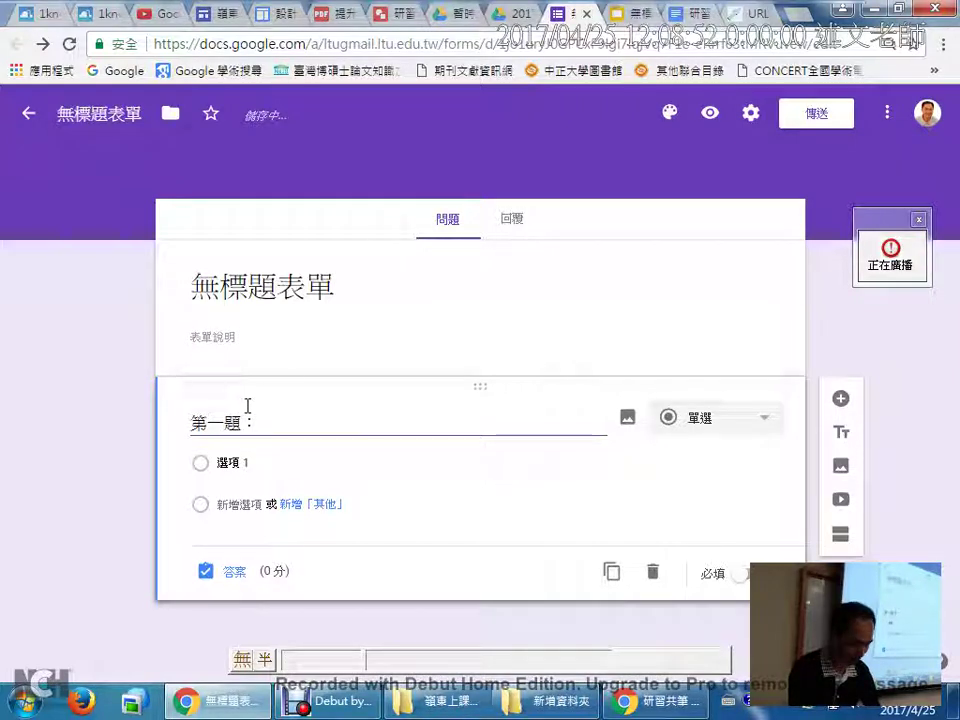
{"action": "type", "text": "Youtu"}
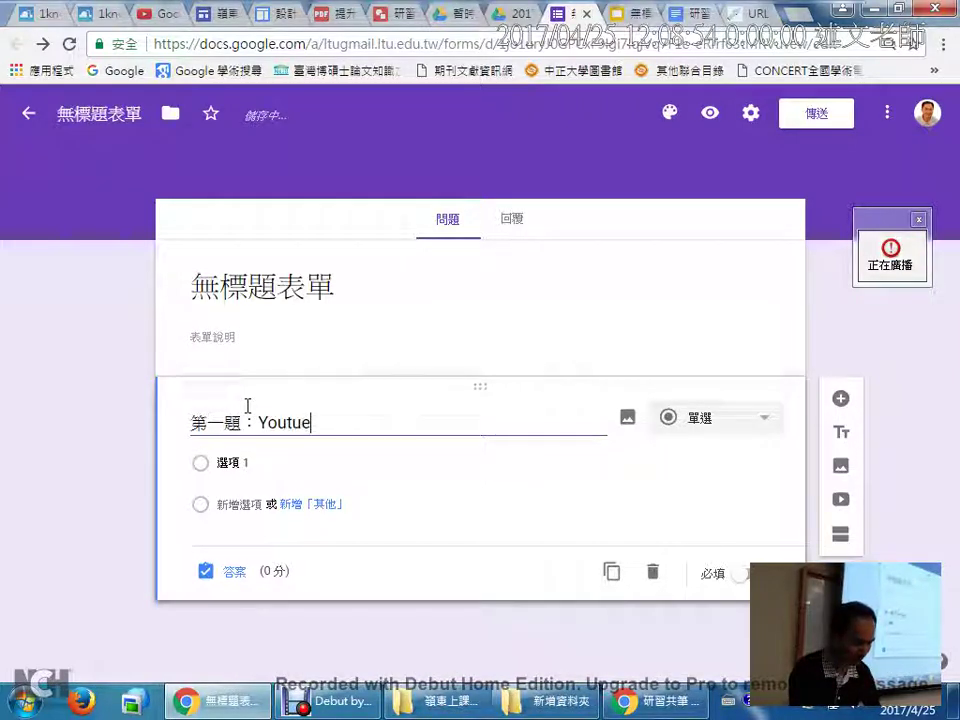
{"action": "type", "text": "be影"}
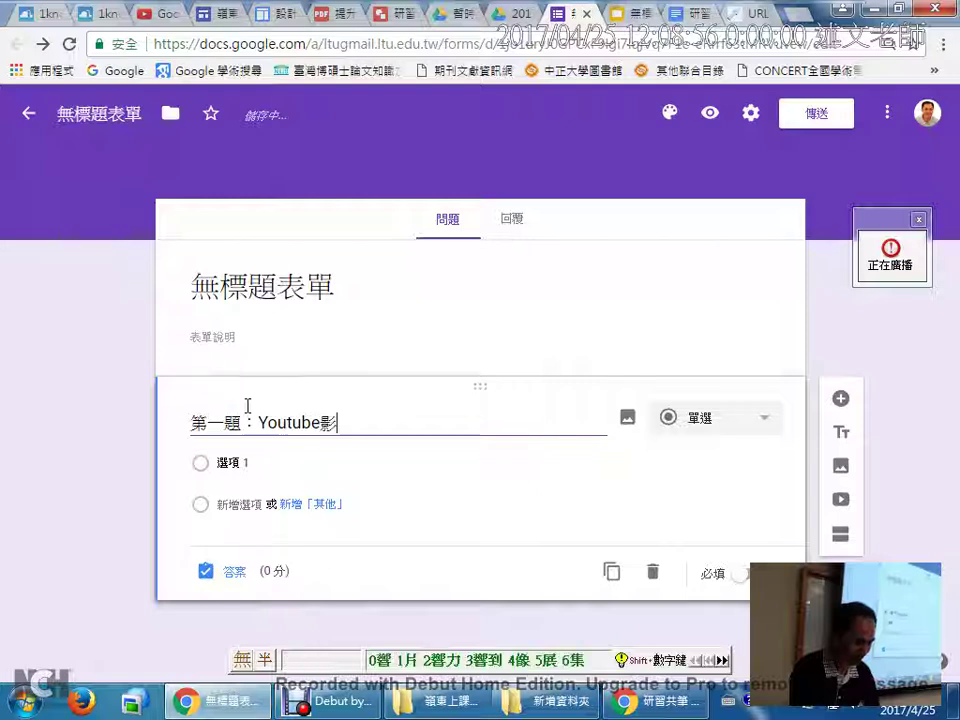
{"action": "type", "text": "片尺寸"}
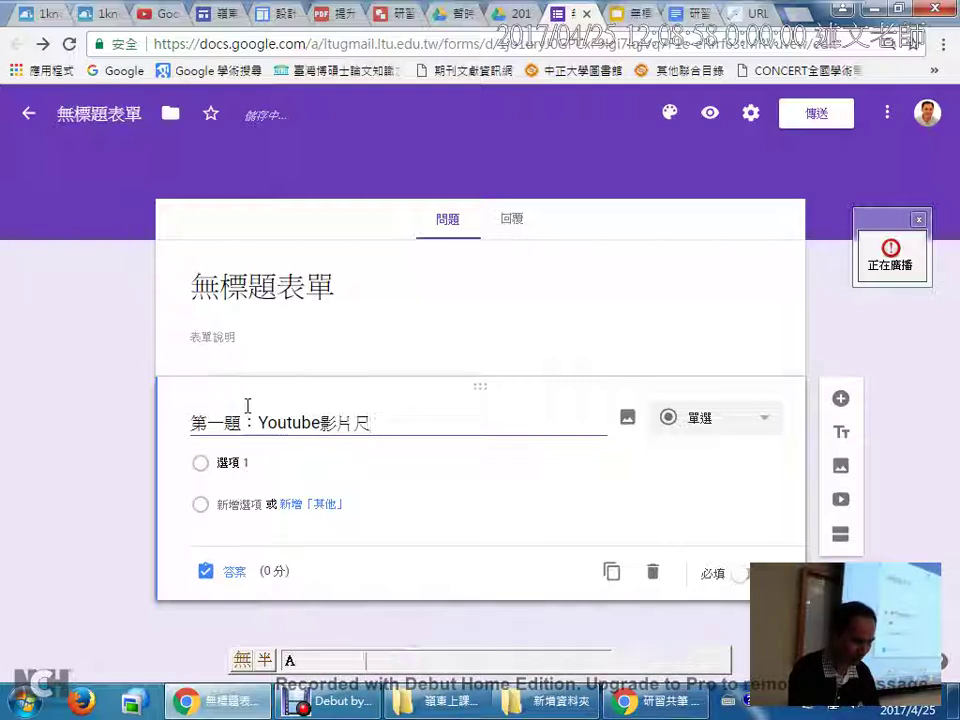
View the image insertion sources for the question's first option and cancel without adding a picture
{"action": "left_click", "coordinate": [232, 463]}
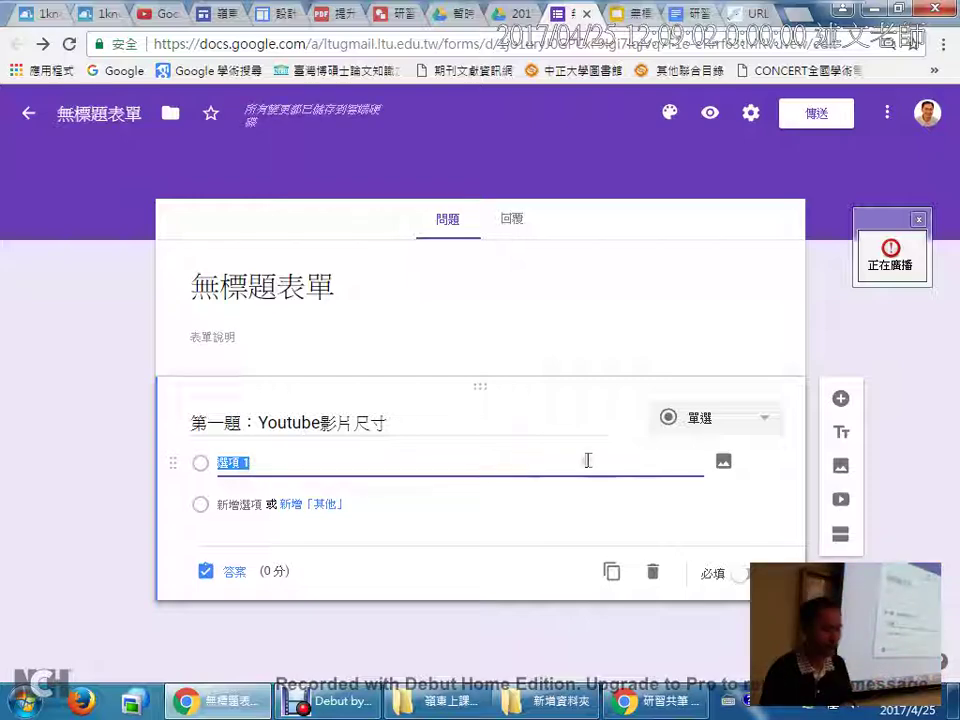
{"action": "left_click", "coordinate": [725, 465]}
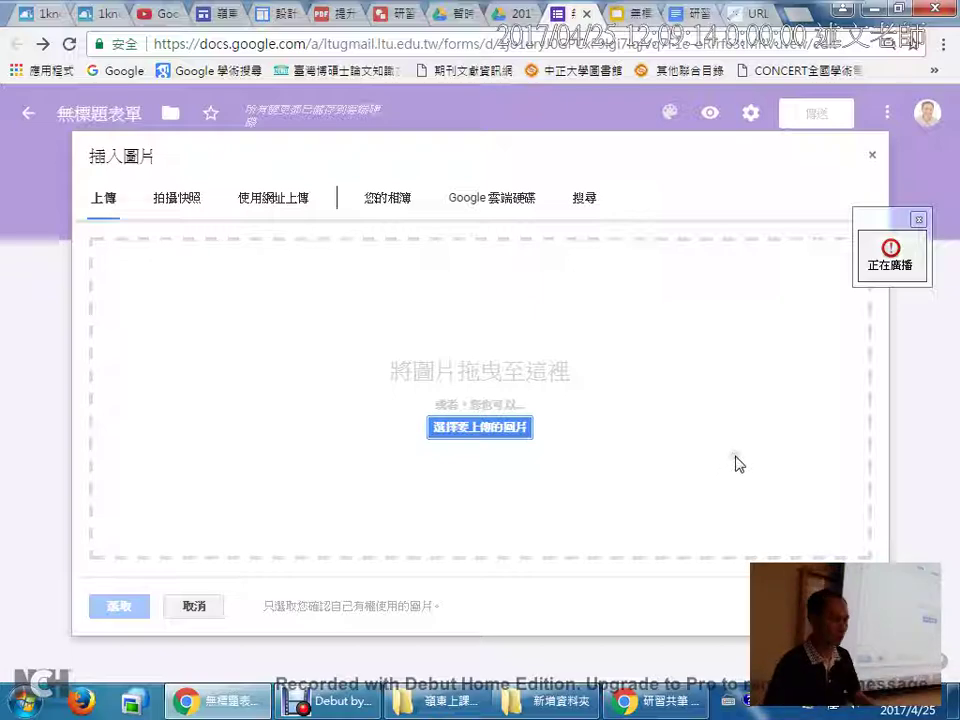
{"action": "left_click", "coordinate": [210, 609]}
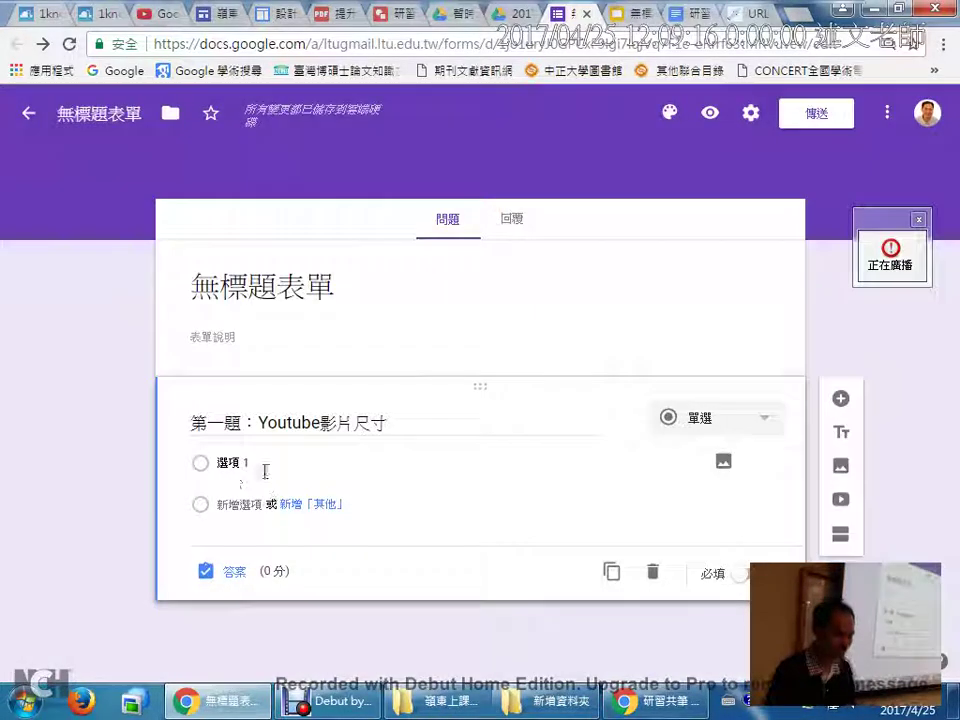
Add 選項 2 and 選項 3 to the question and mark 選項 1 as the correct answer in its answer key
{"action": "left_click", "coordinate": [228, 505]}
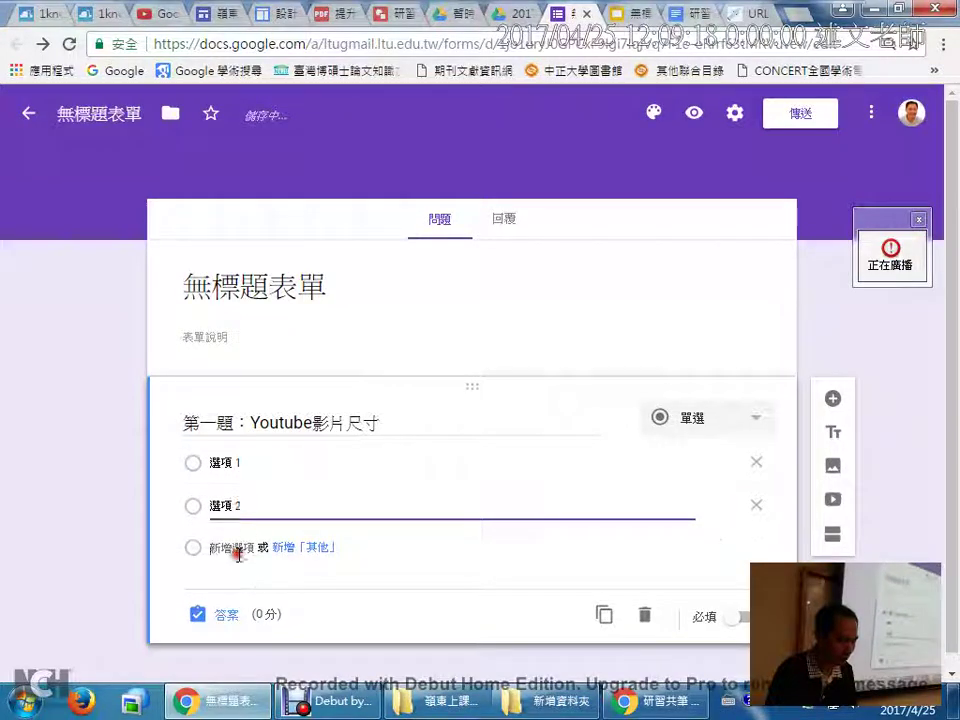
{"action": "left_click", "coordinate": [237, 549]}
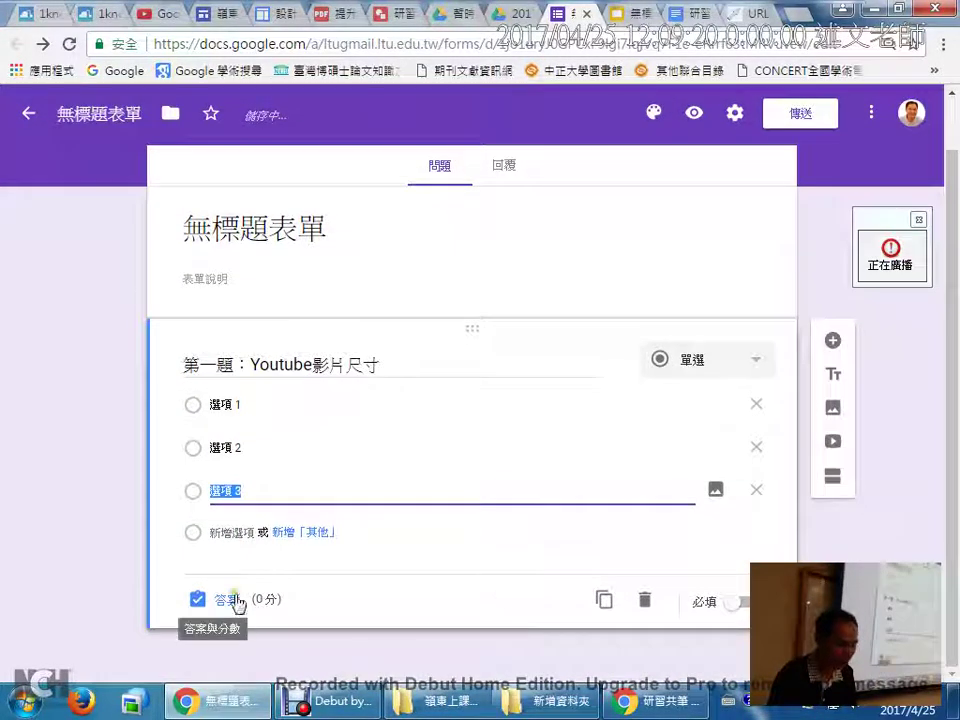
{"action": "left_click", "coordinate": [227, 601]}
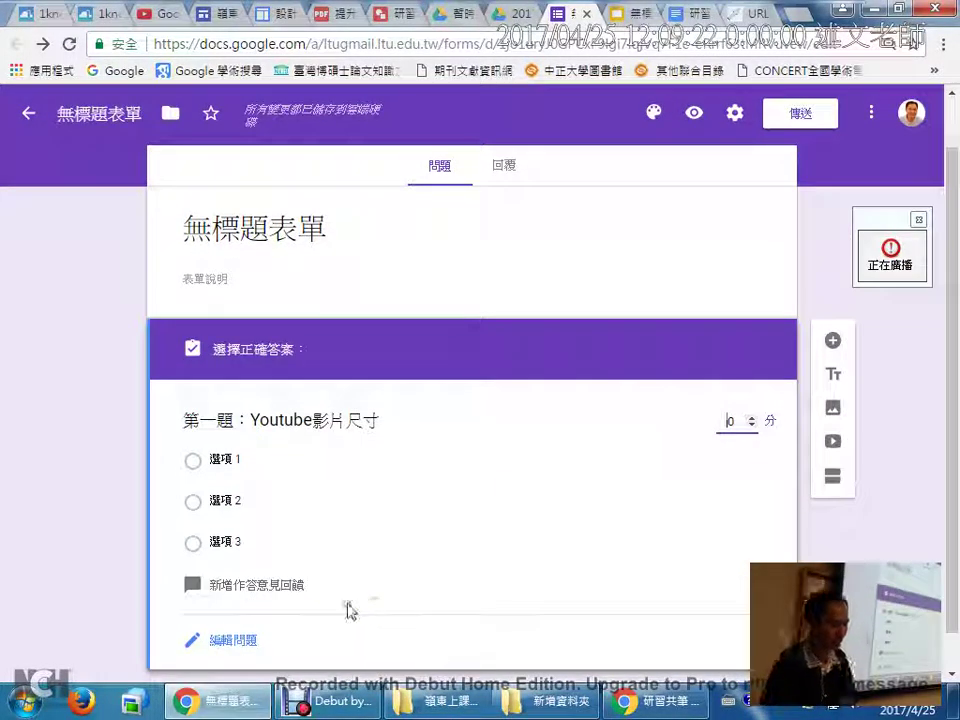
{"action": "left_click", "coordinate": [255, 590]}
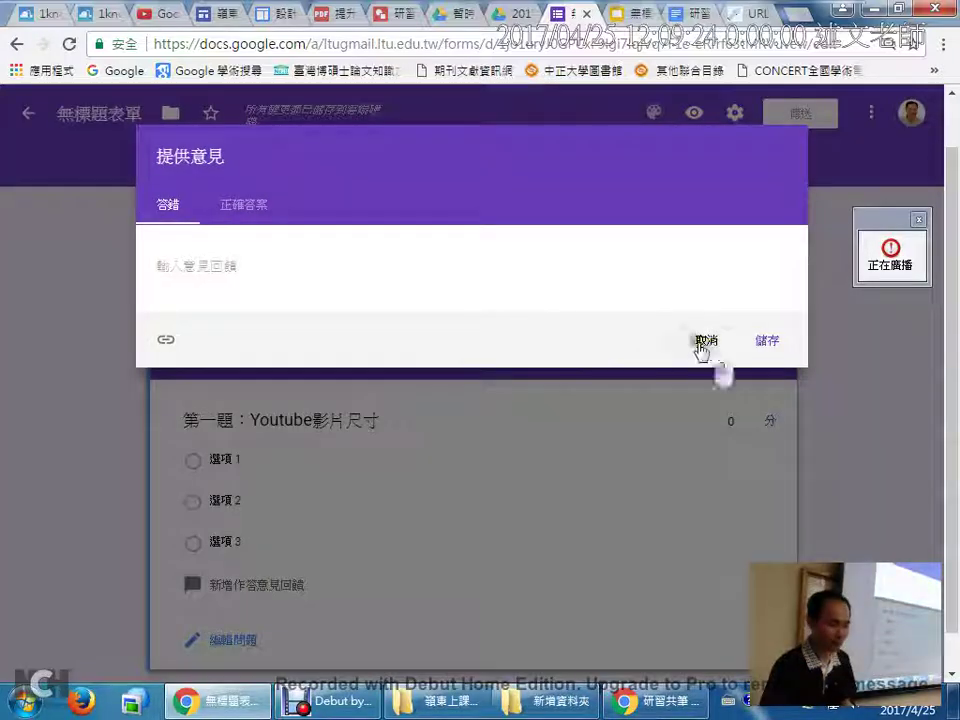
{"action": "left_click", "coordinate": [707, 345]}
{"action": "left_click", "coordinate": [241, 463]}
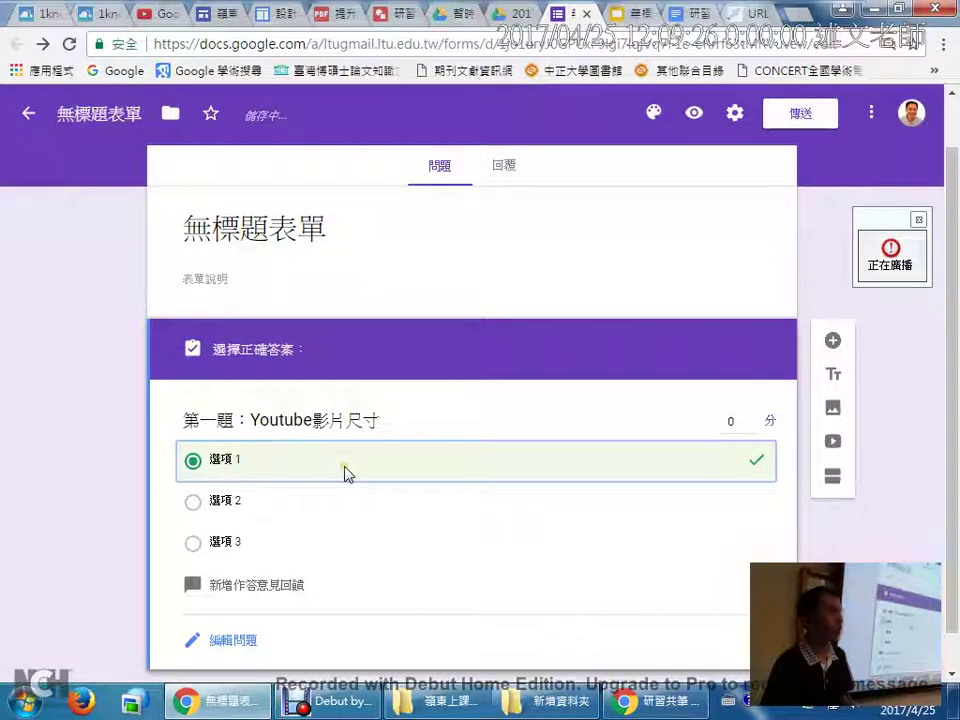
Examine the question's 答錯 and 正確答案 feedback settings, outlining them with on-screen boxes, and save the feedback empty
{"action": "left_click", "coordinate": [268, 588]}
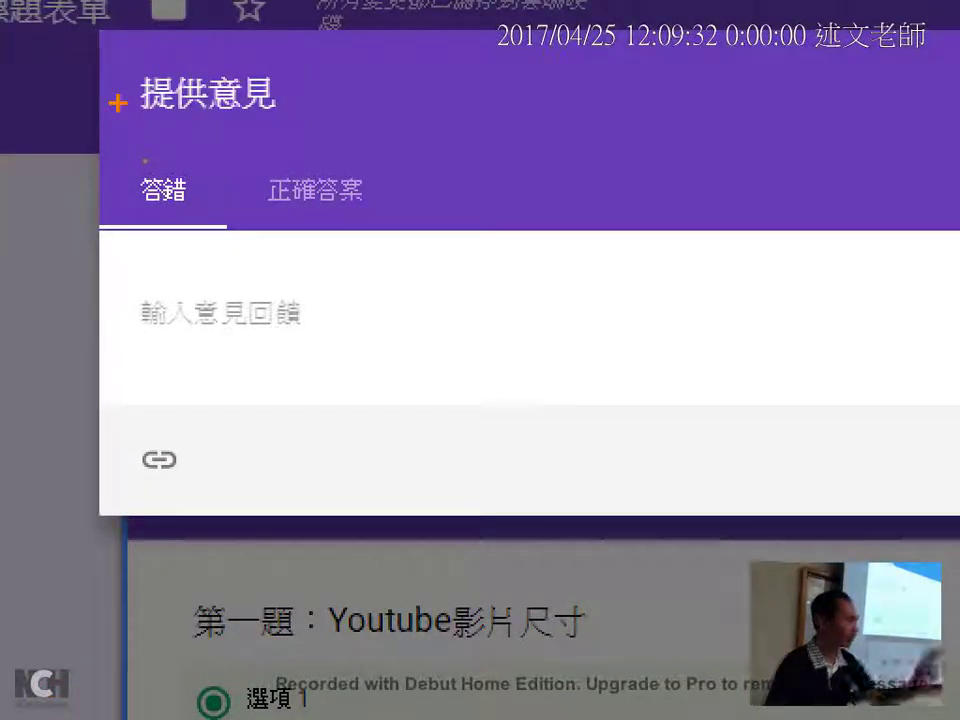
{"action": "left_click_drag", "start_coordinate": [127, 161], "coordinate": [214, 251]}
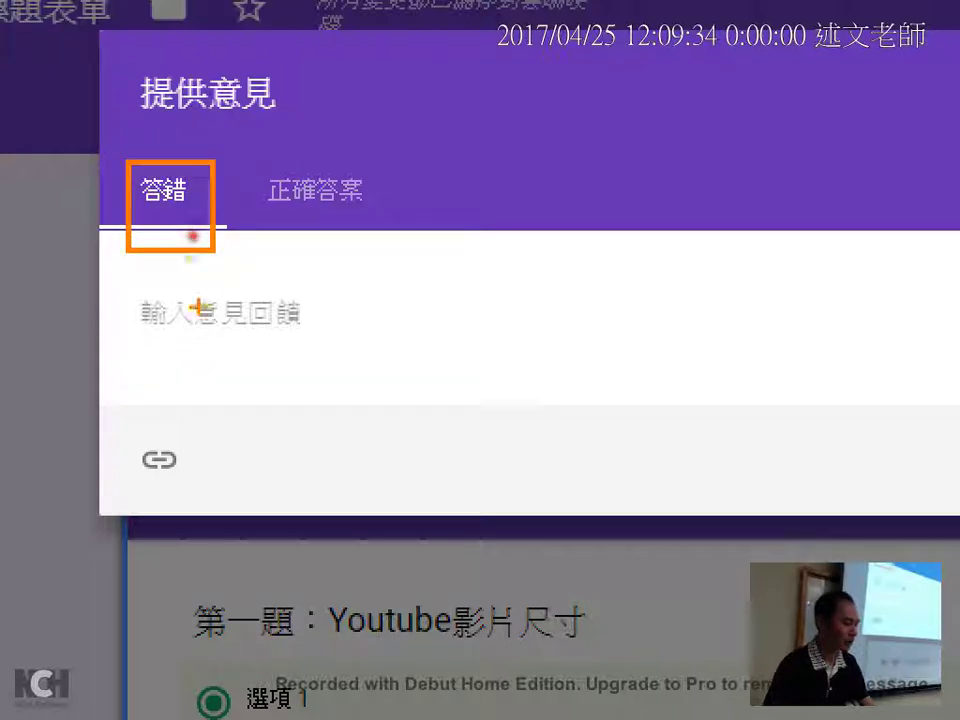
{"action": "mouse_move", "coordinate": [123, 280]}
{"action": "left_mouse_down"}
{"action": "mouse_move", "coordinate": [171, 313]}
{"action": "mouse_move", "coordinate": [342, 352]}
{"action": "left_mouse_up"}
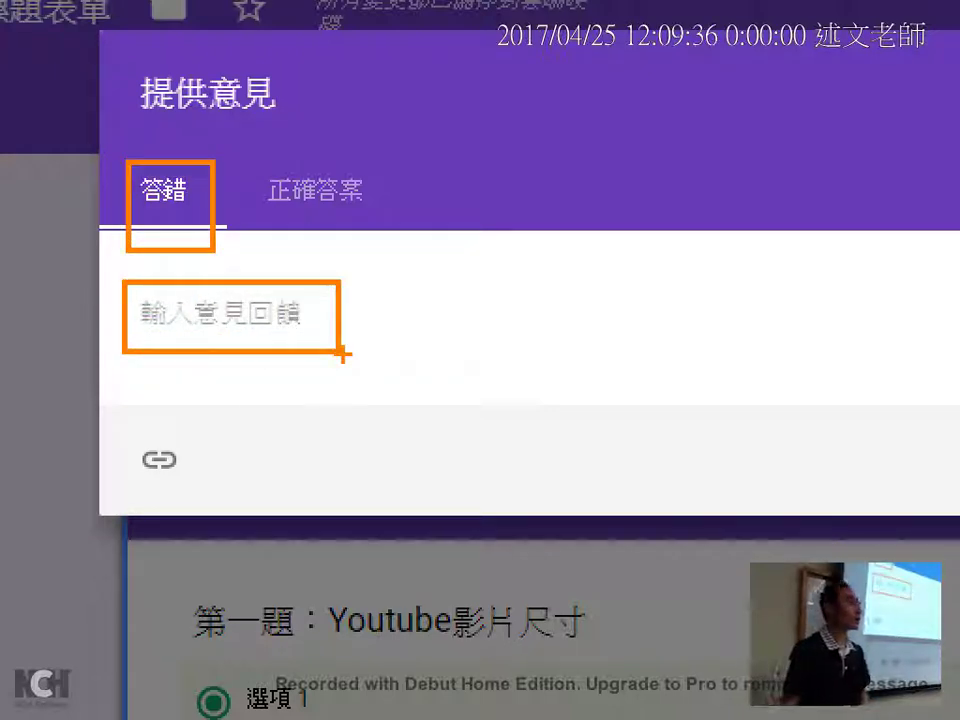
{"action": "left_click_drag", "start_coordinate": [242, 159], "coordinate": [411, 245]}
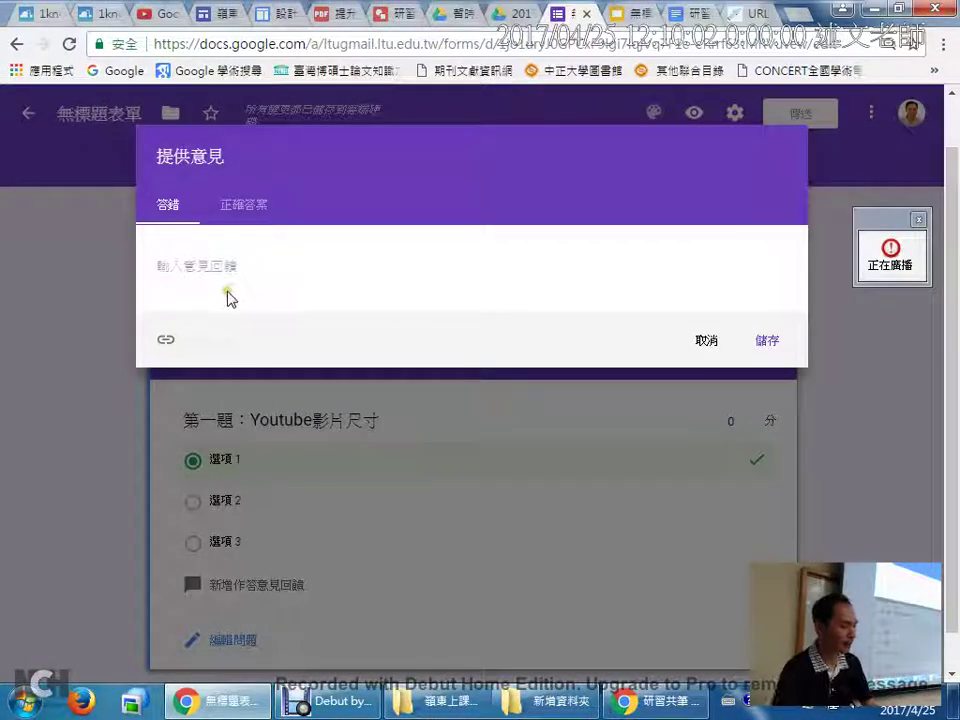
{"action": "left_click", "coordinate": [228, 276]}
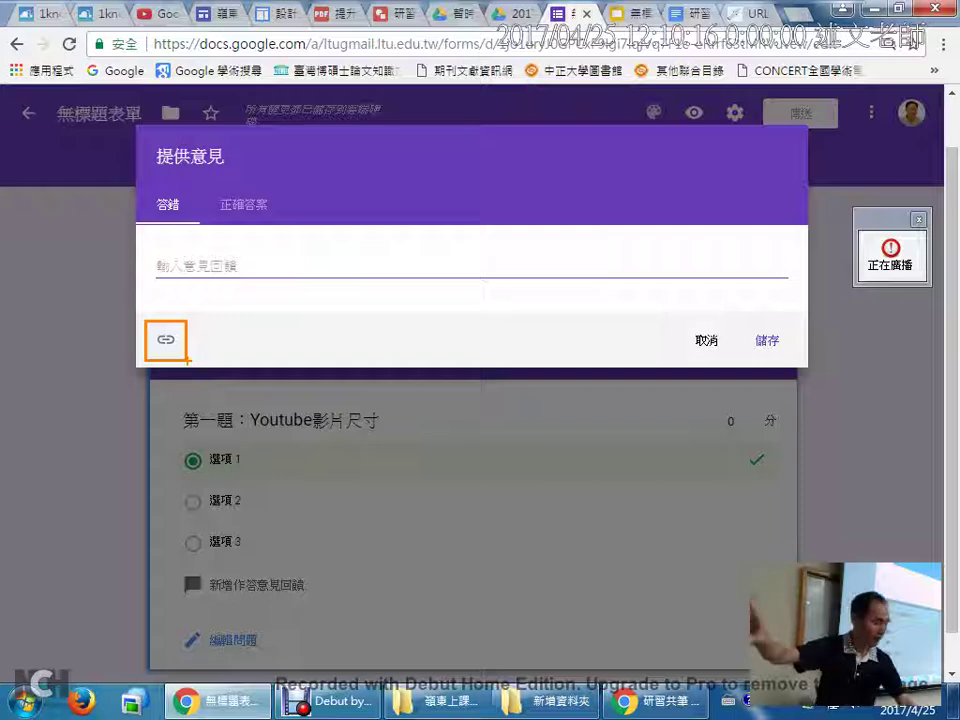
{"action": "left_click", "coordinate": [264, 212]}
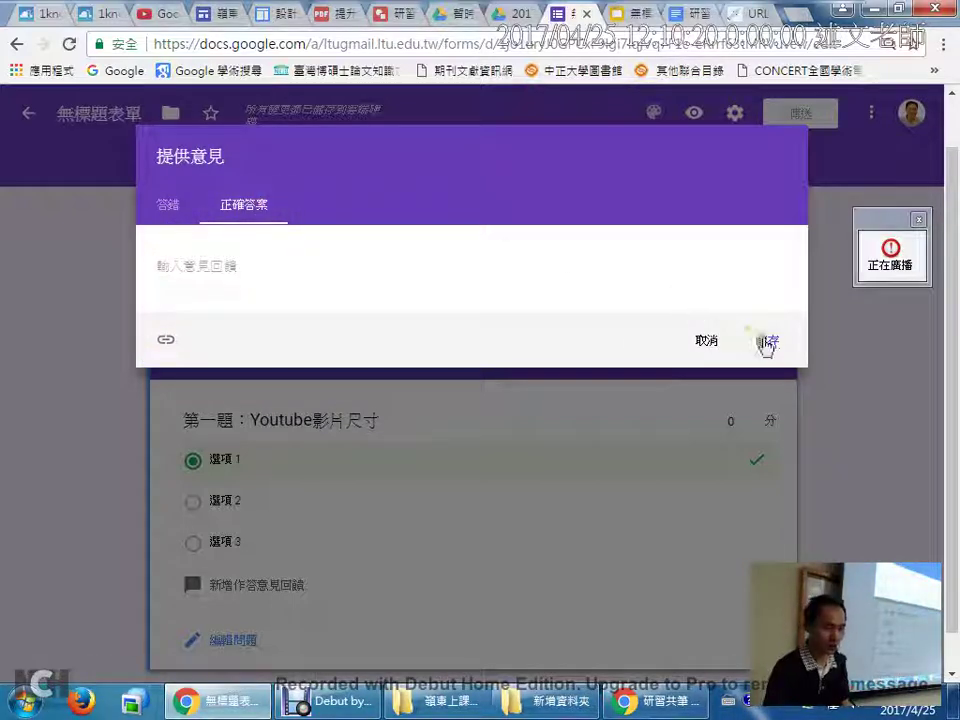
{"action": "left_click", "coordinate": [766, 343]}
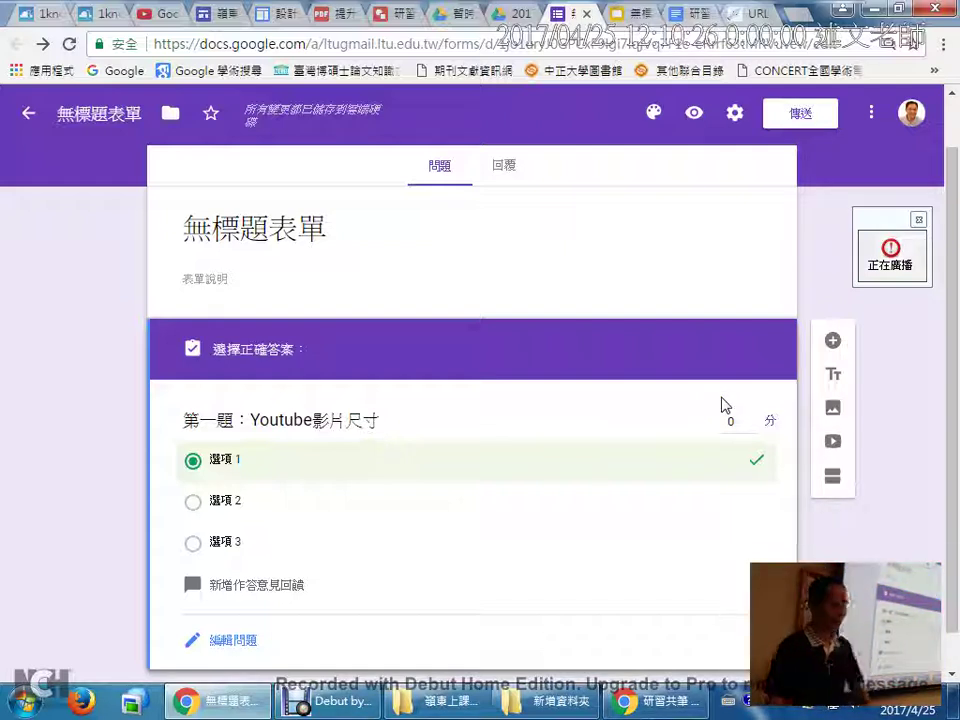
Open the form's theme colour choices
{"action": "left_click", "coordinate": [655, 115]}
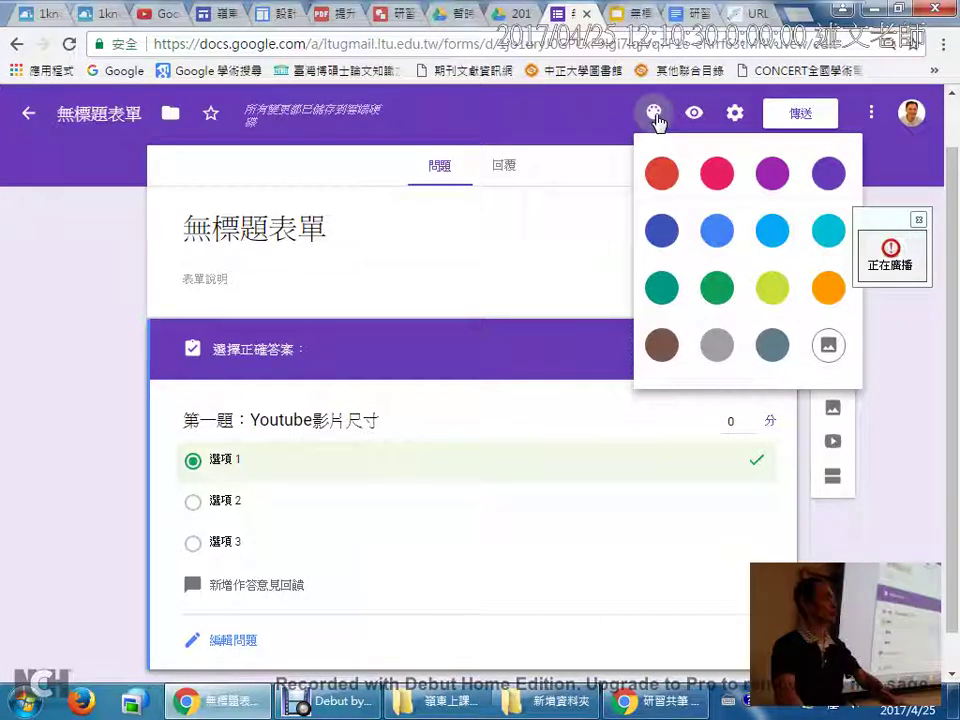